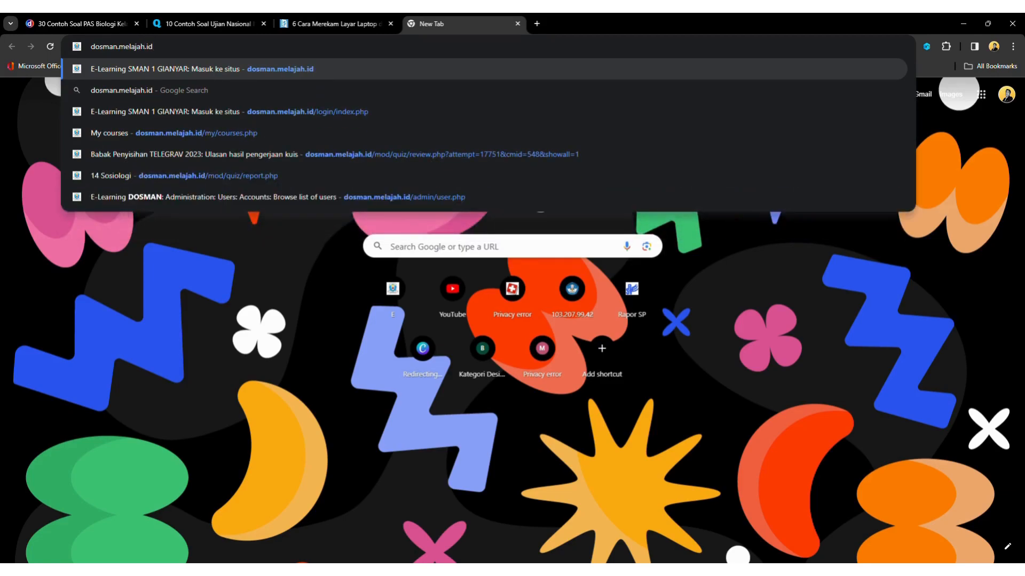
Load dosman.melajah.id and select the prefilled username on the login page
key(Return)
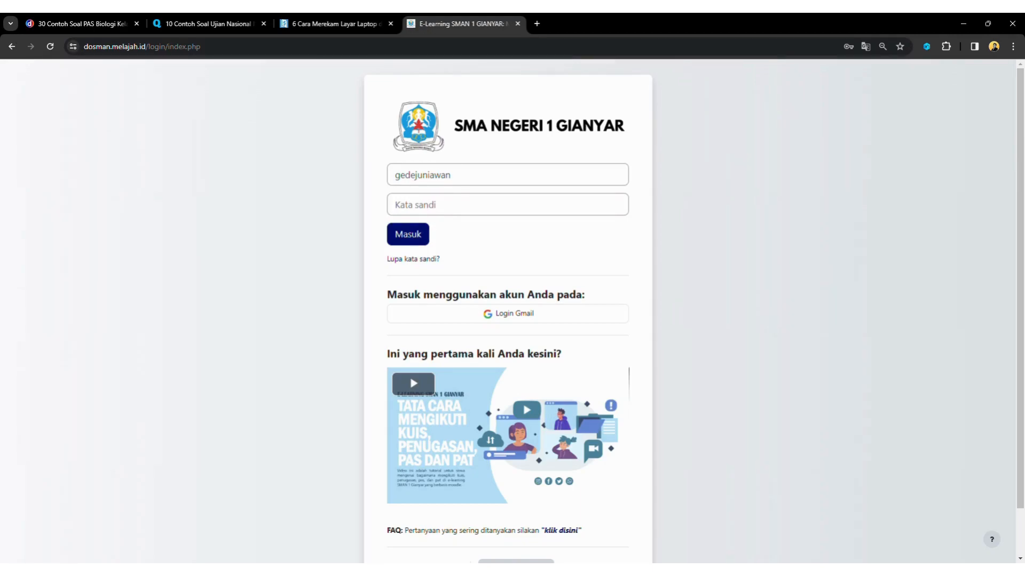
double_click(438, 175)
Enter the teacher's username and password in Nama pengguna and Kata sandi and log in
key(BackSpace)
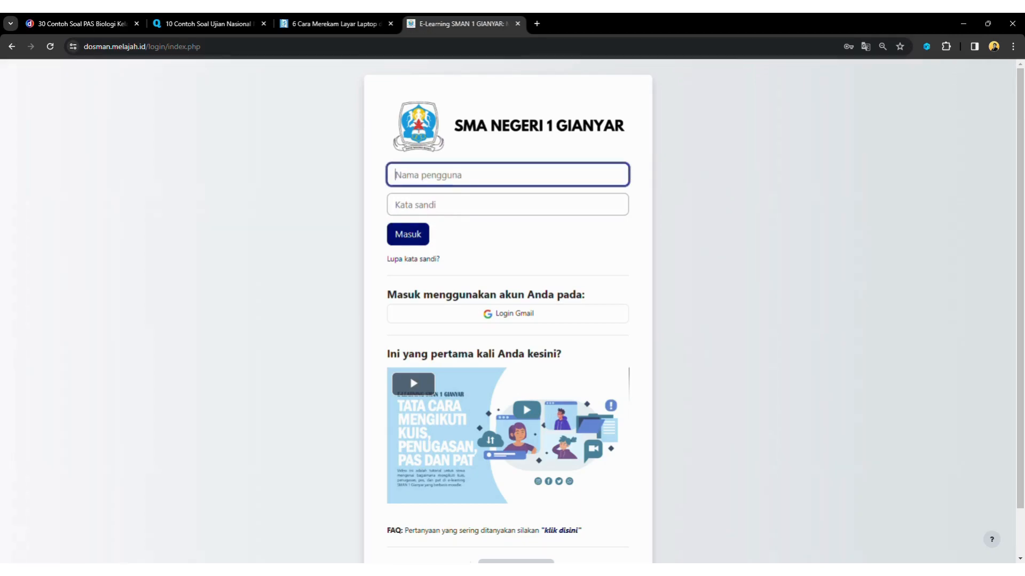
key(Tab)
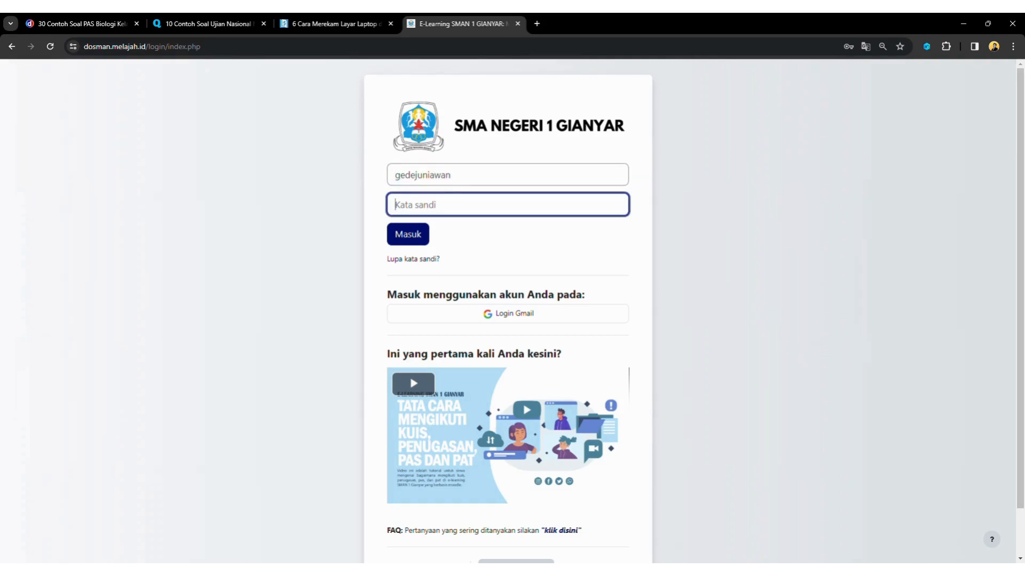
text(•••••••••)
key(Tab)
key(Return)
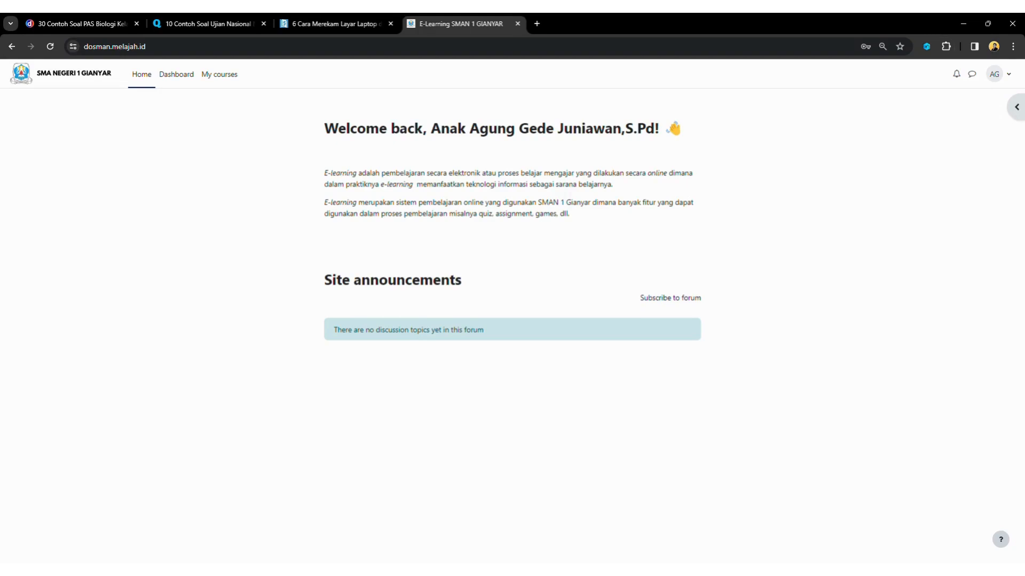
Switch the interface to Bahasa Indonesia (id) and go to Kursusku
click(956, 74)
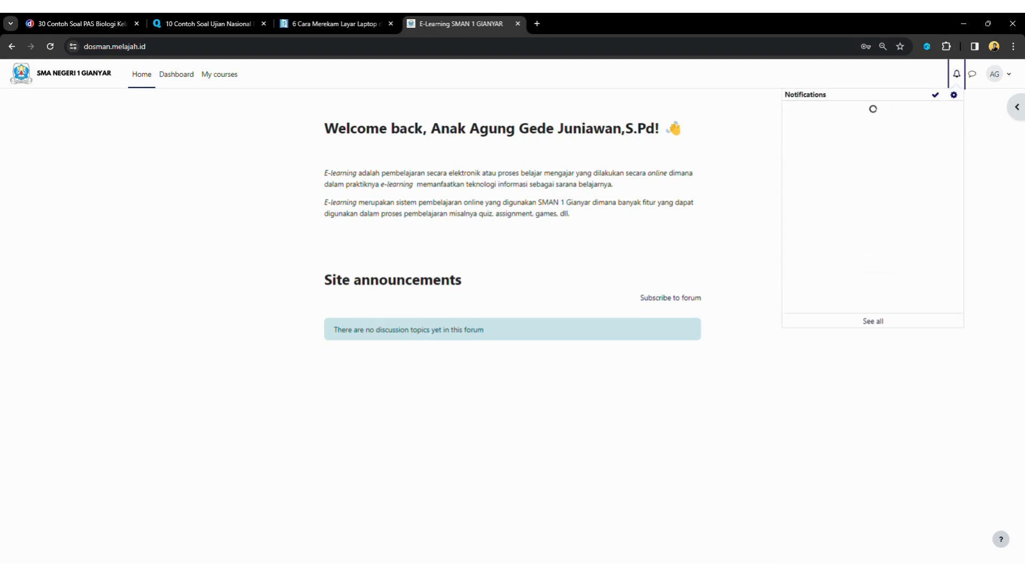
click(747, 161)
click(998, 74)
click(929, 197)
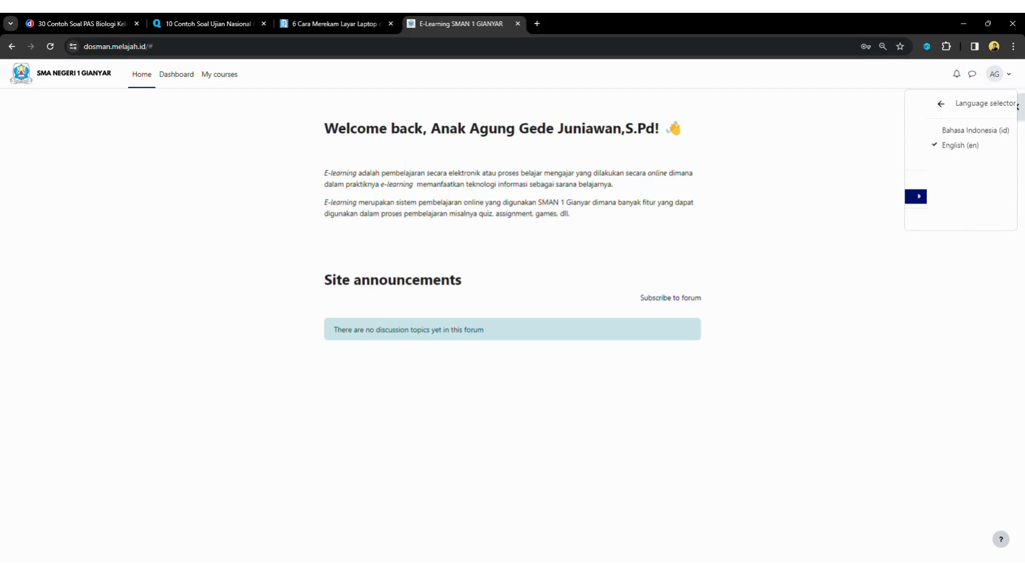
click(974, 131)
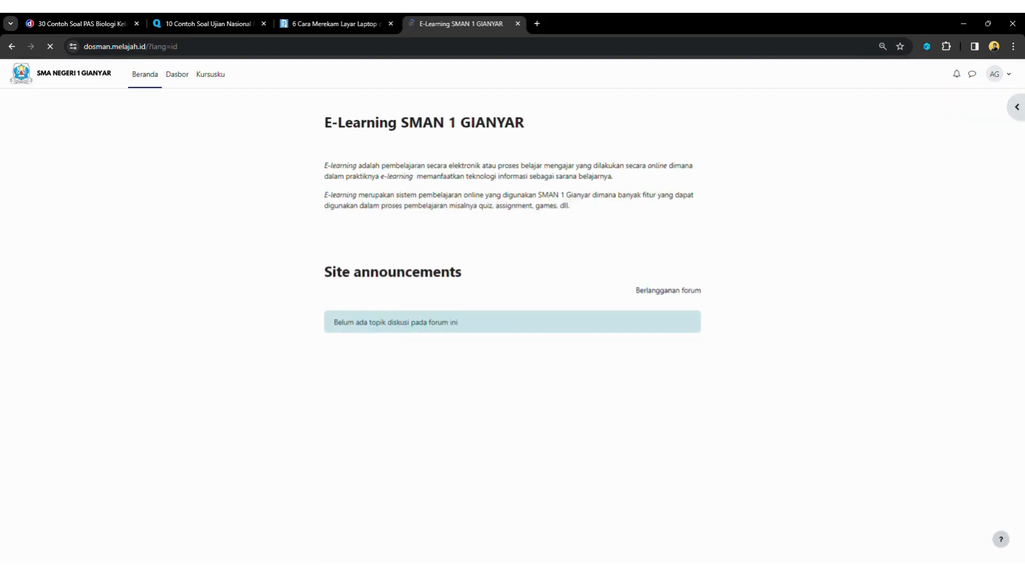
click(210, 75)
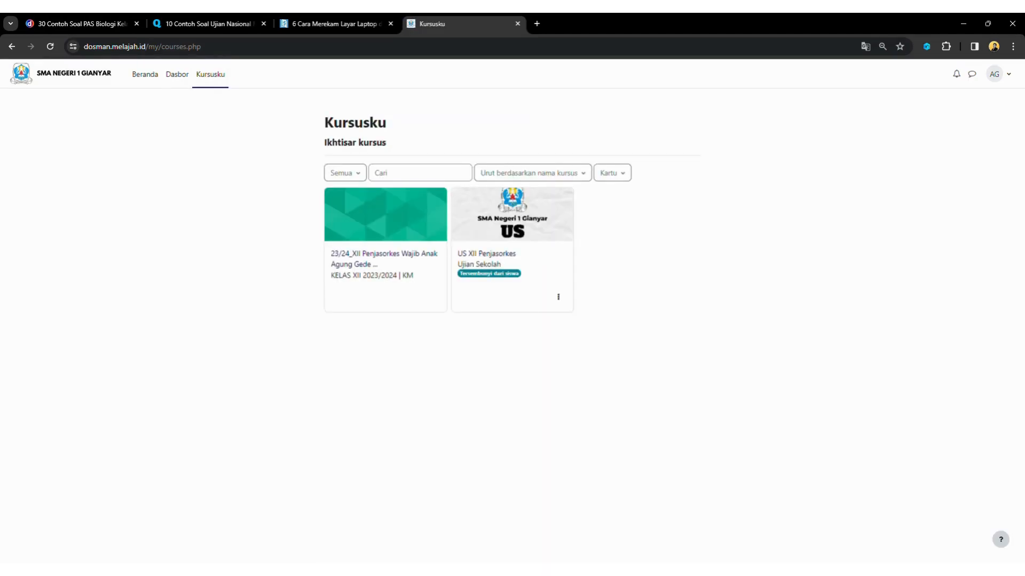
Open the US XII Penjasorkes question bank with category US XII 2023/2024 Penjasorkes selected
click(486, 253)
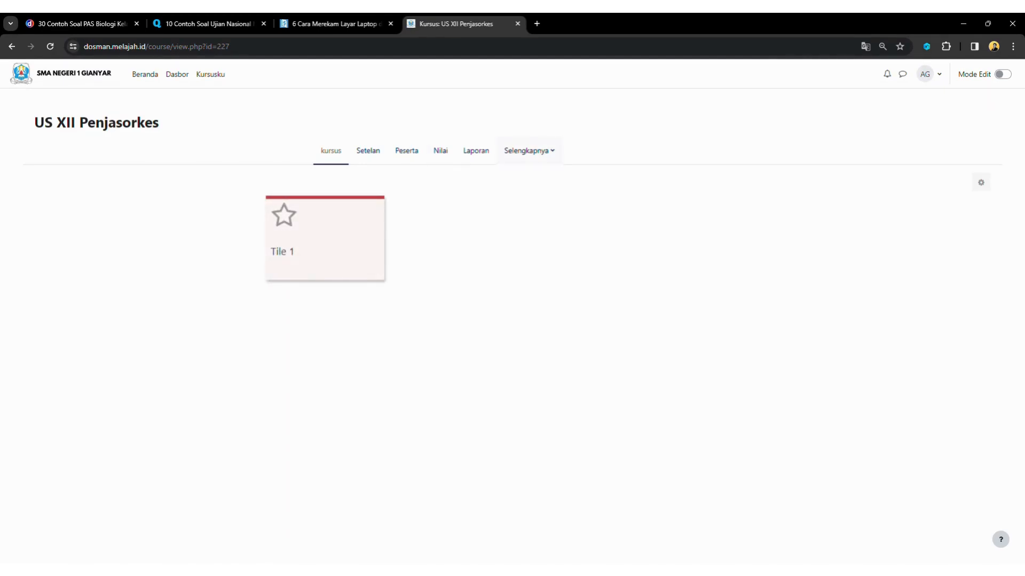
click(529, 151)
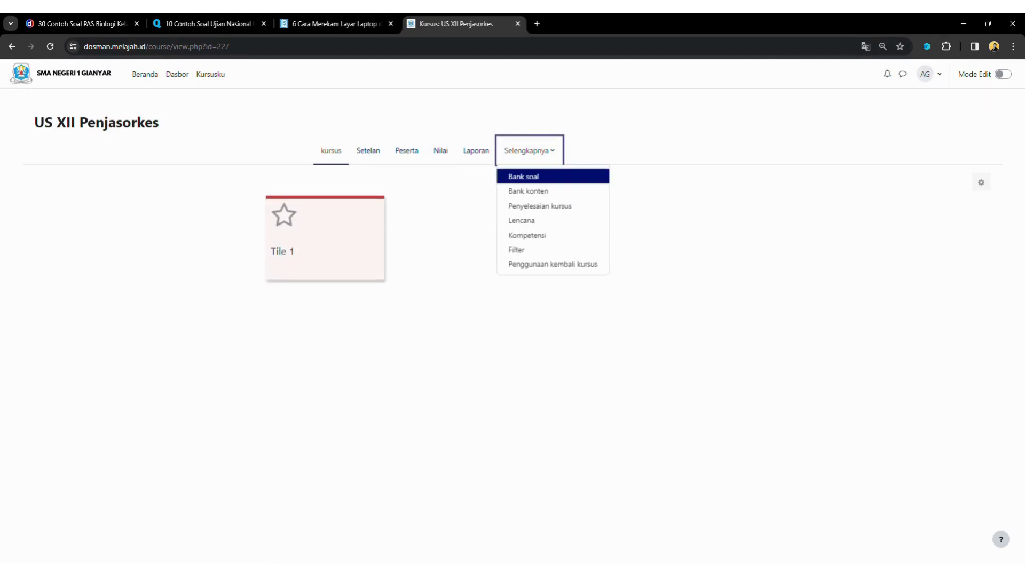
click(524, 176)
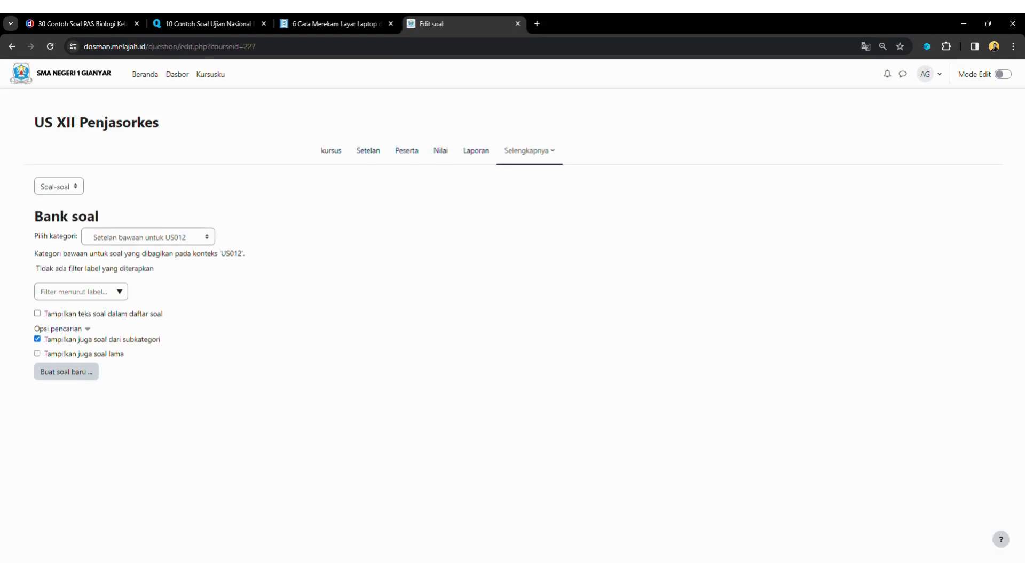
click(148, 237)
click(146, 271)
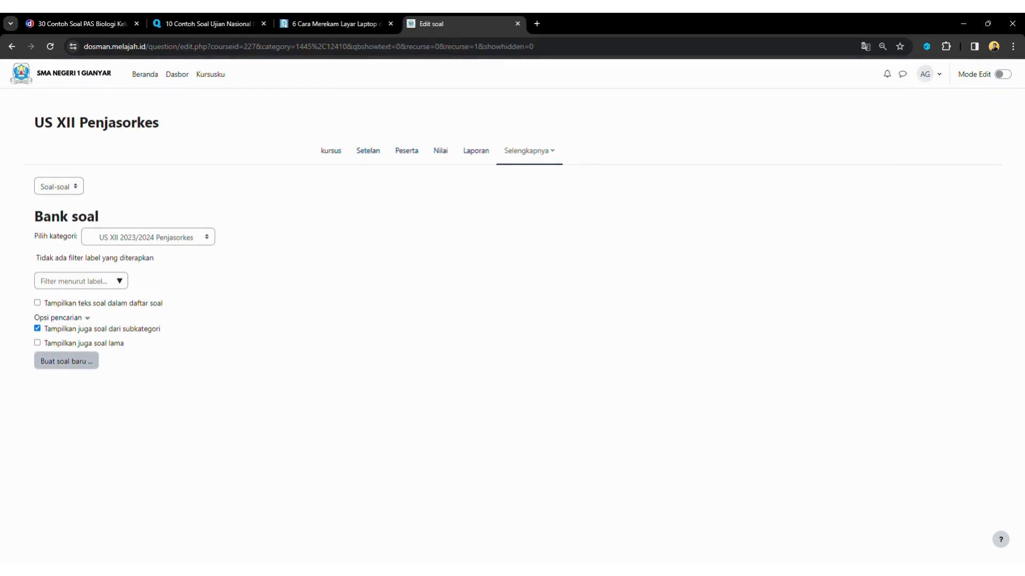
Create a new Pilihan ganda (multiple-choice) question
click(66, 361)
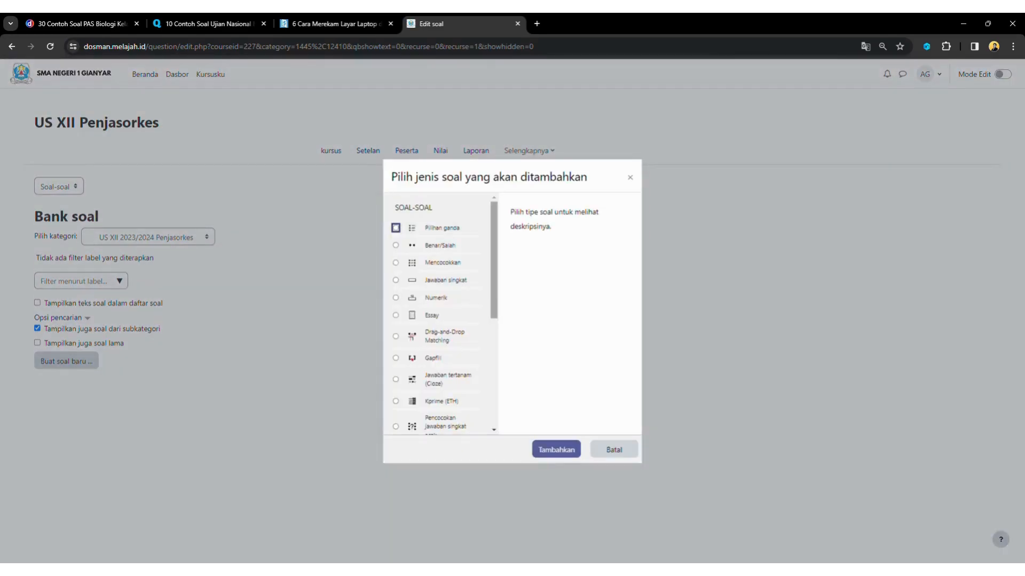
click(442, 228)
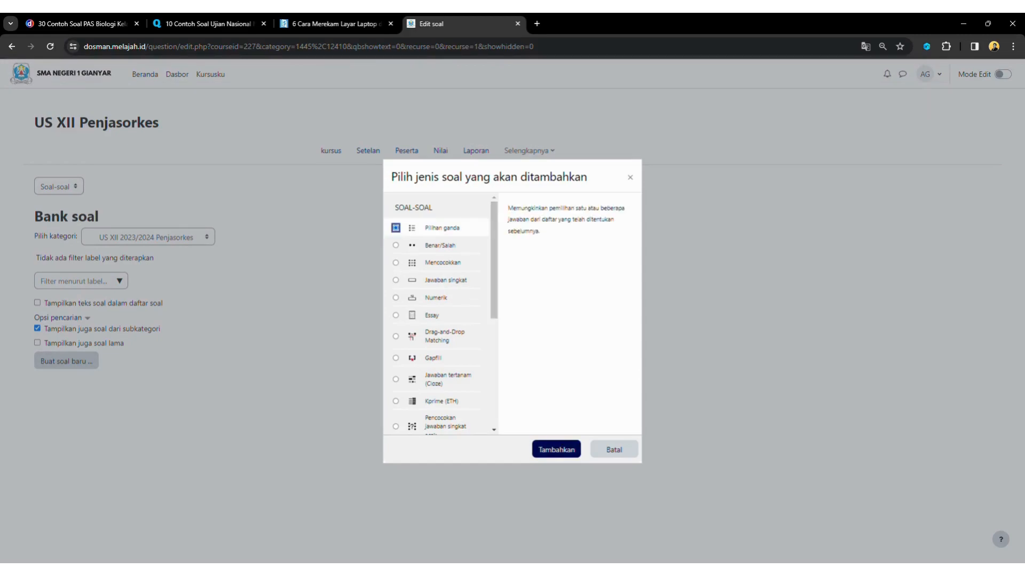
click(556, 449)
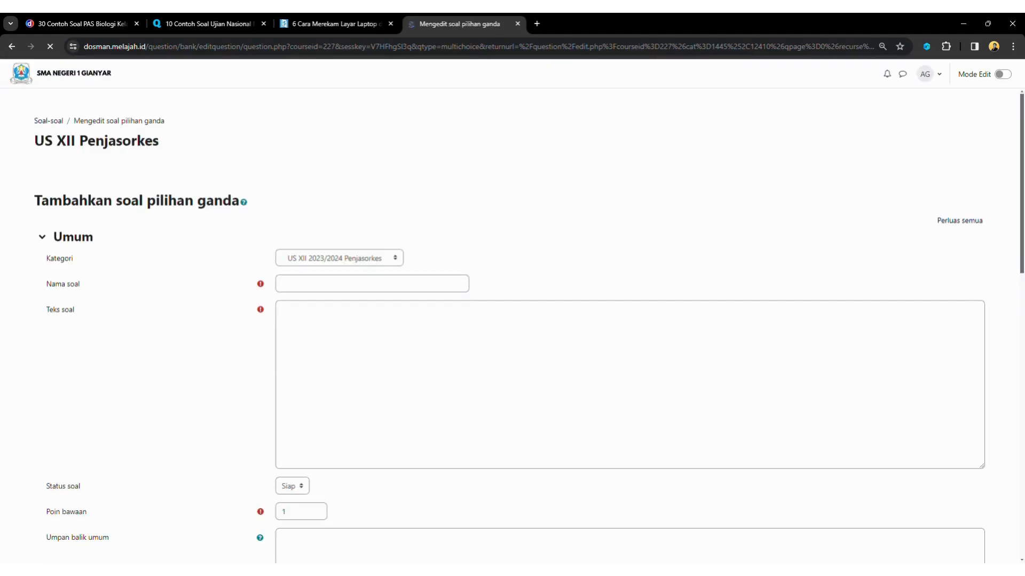
Name the question 'Soal 01', then bring up the '30 Contoh Soal PAS Biologi' article
scroll(630, 321, down, 2)
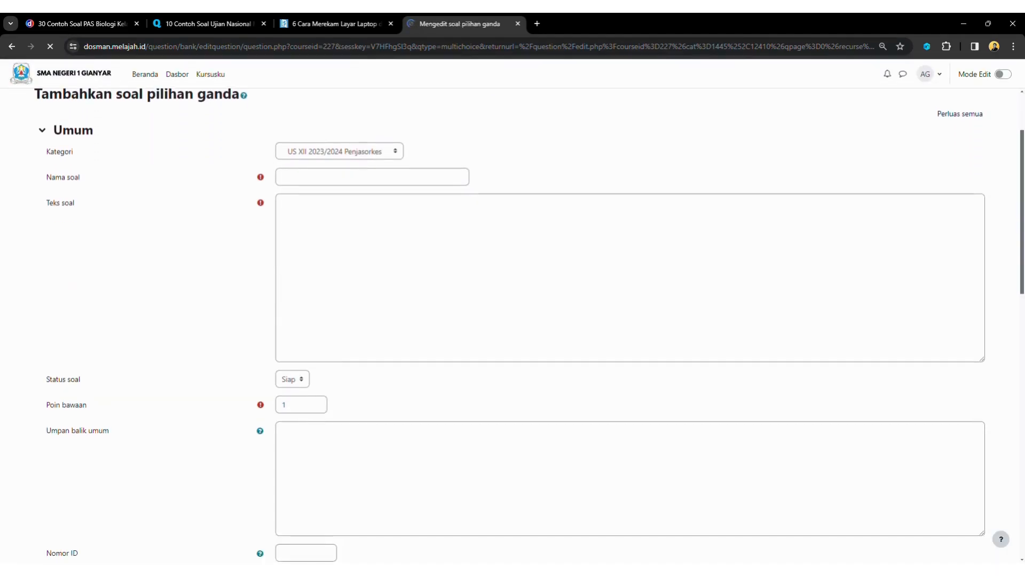
click(372, 177)
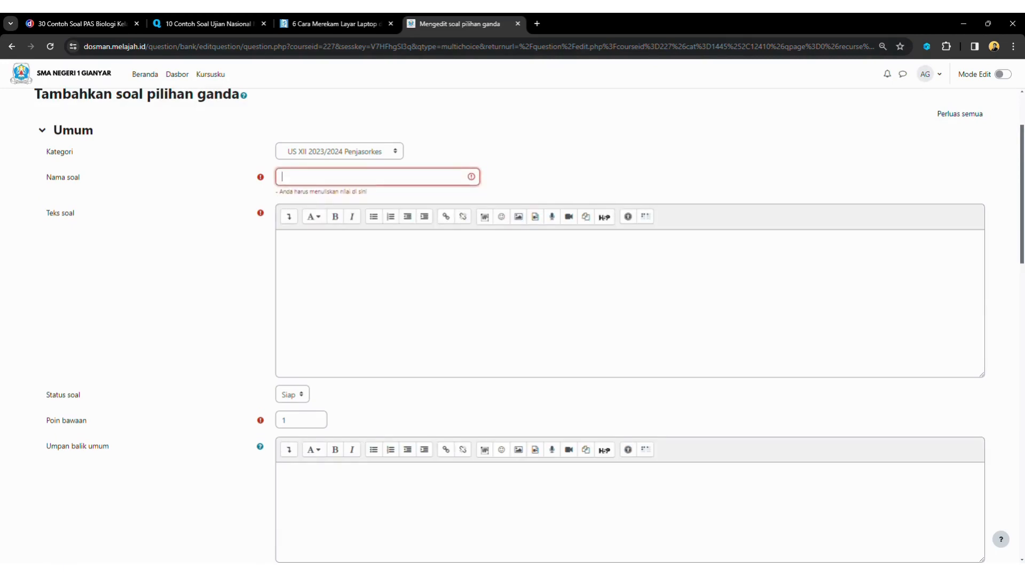
text(Soal)
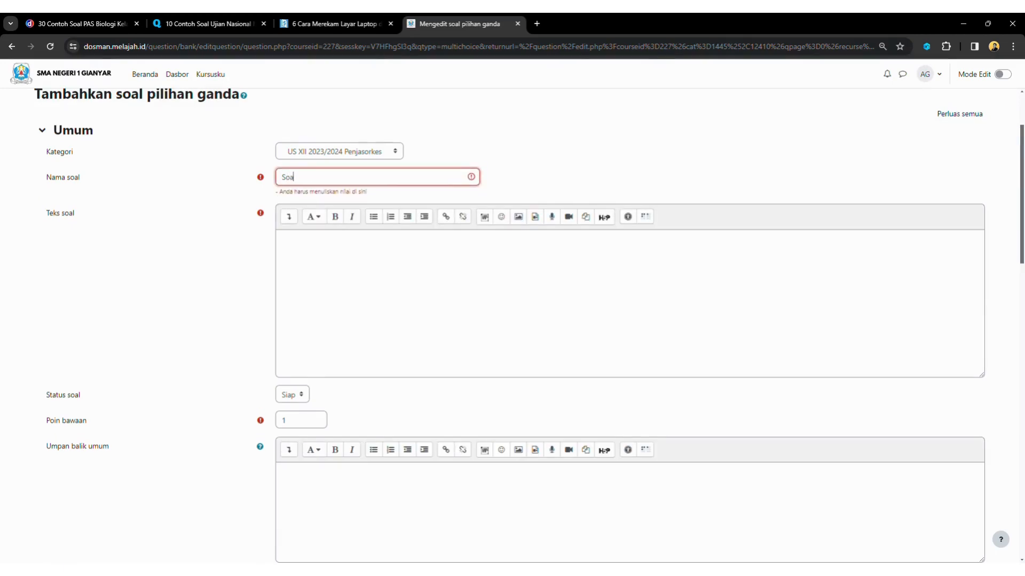
text( 01)
click(320, 251)
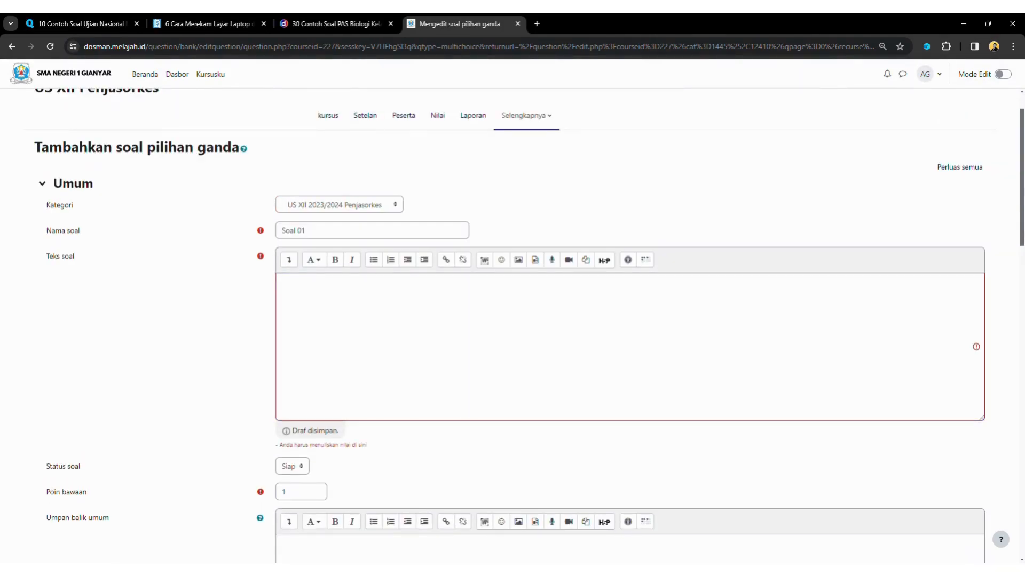
click(336, 24)
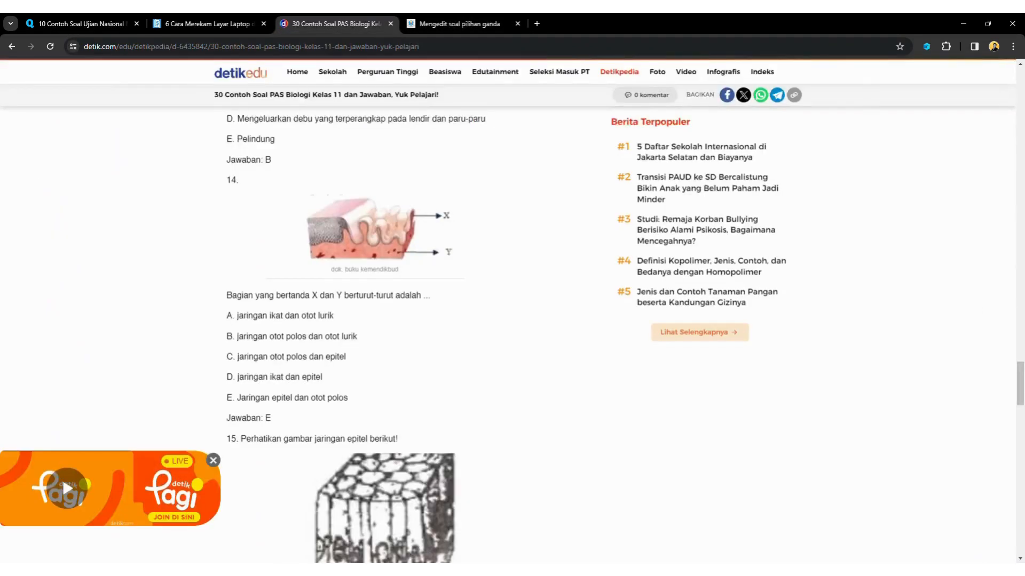
Paste the article's sentence about parts X and Y into Teks soal, deleting the detik attribution
scroll(361, 337, up, 1)
scroll(360, 337, down, 1)
drag(226, 296, 430, 295)
click(431, 296)
click(459, 24)
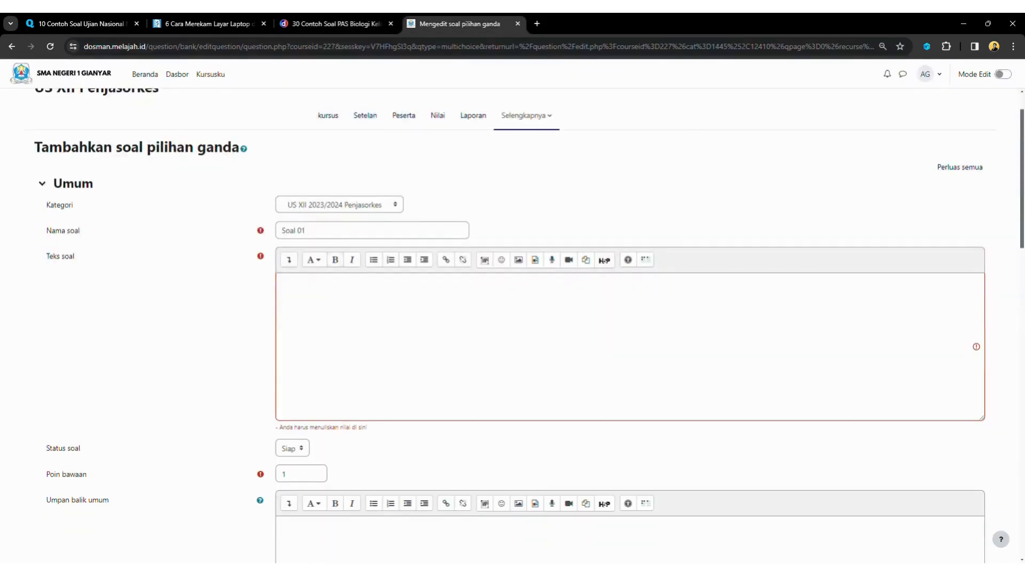
text(Bagian yang bertanda X dan Y berturut-turut adalah ...  Baca artikel detikedu, "30 Contoh Soal PAS Biologi Kelas 11 dan Jawaban, Yuk Pelajari!" selengkapnya https://www.detik.com/edu/detikpedia/d-6435842/30-contoh-soal-pas-biologi-kelas-11-dan-jawaban-yuk-pelajari.  Download Apps Detikcom Sekarang https://apps.detik.com/detik/)
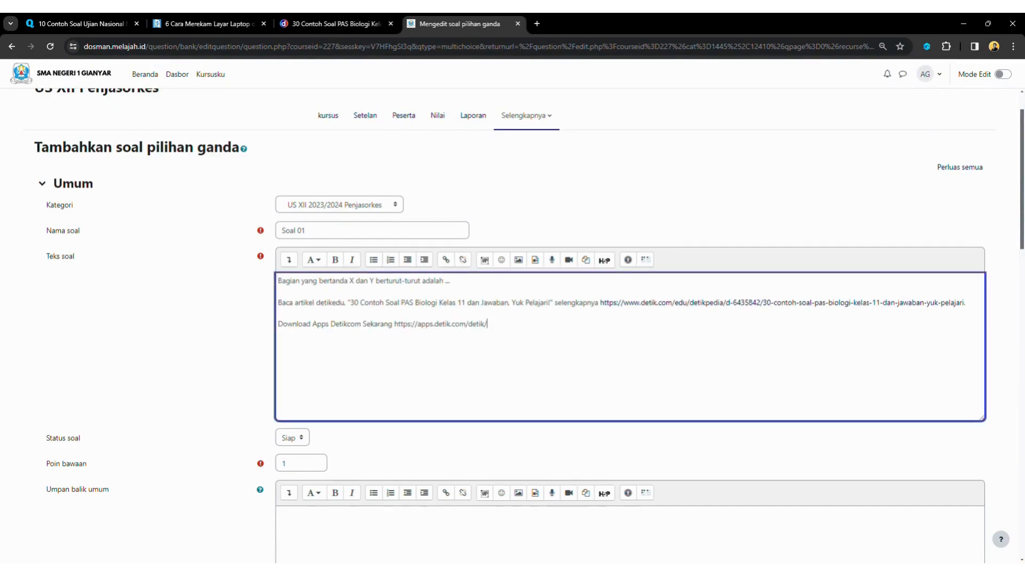
drag(486, 324, 277, 303)
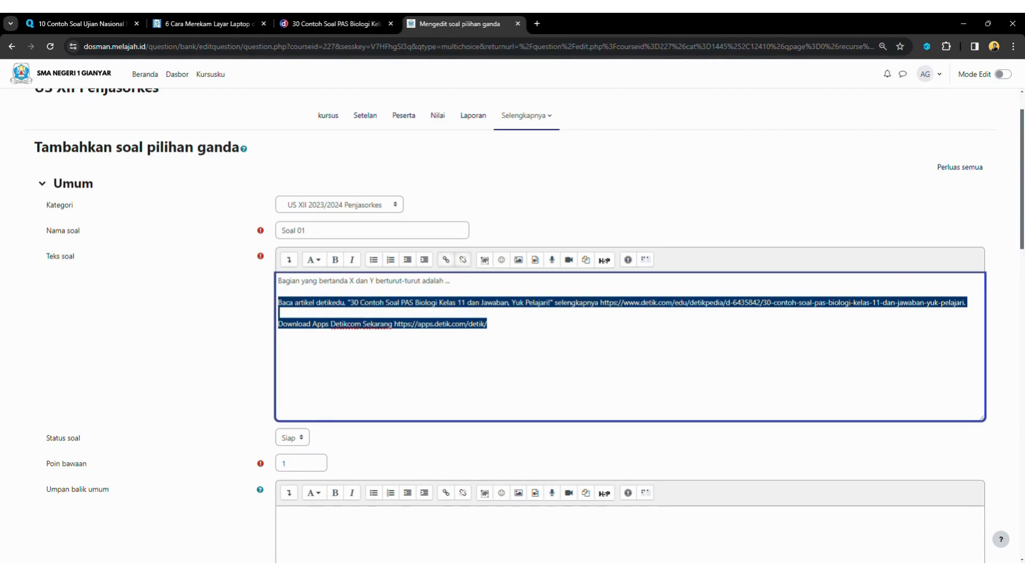
key(BackSpace)
key(BackSpace)
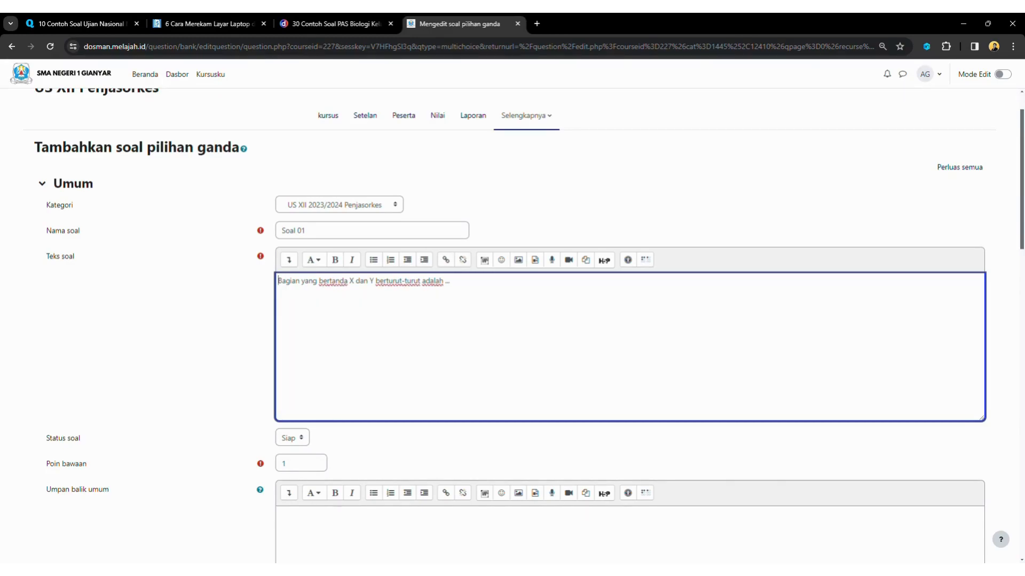
Insert the labelled tissue image on a new line above the question sentence
key(Return)
key(ctrl+v)
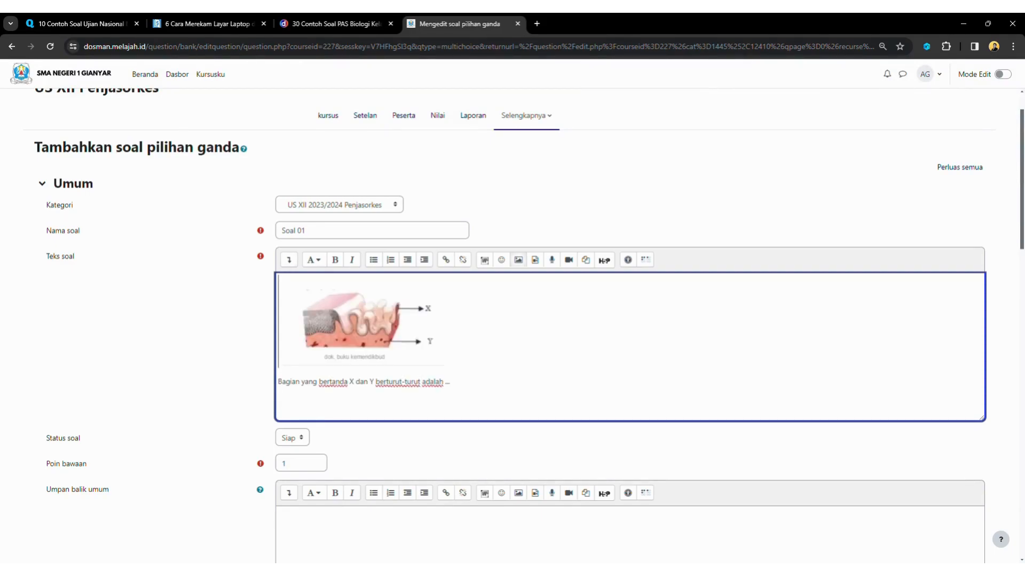
scroll(509, 298, down, 2)
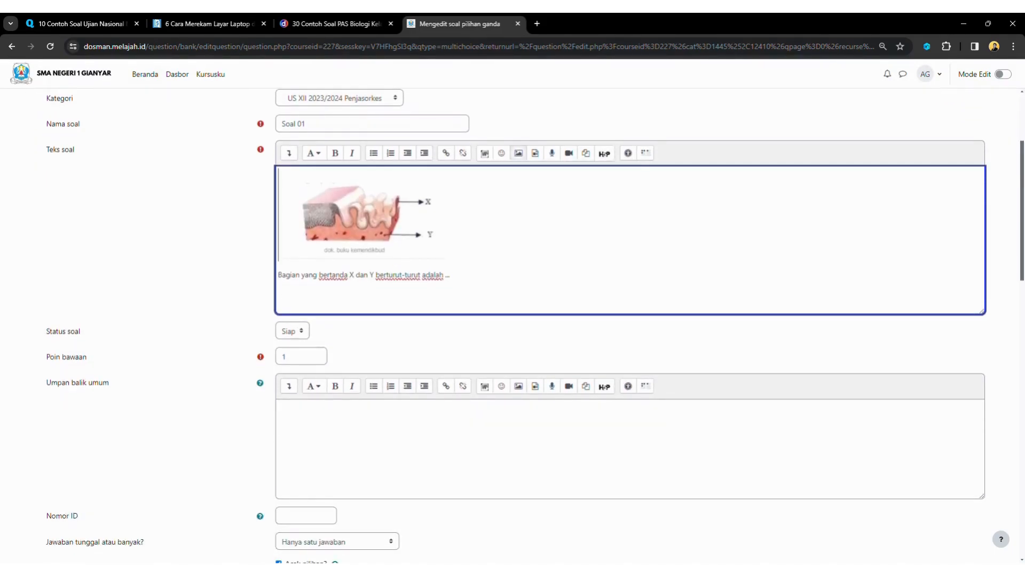
scroll(512, 326, down, 5)
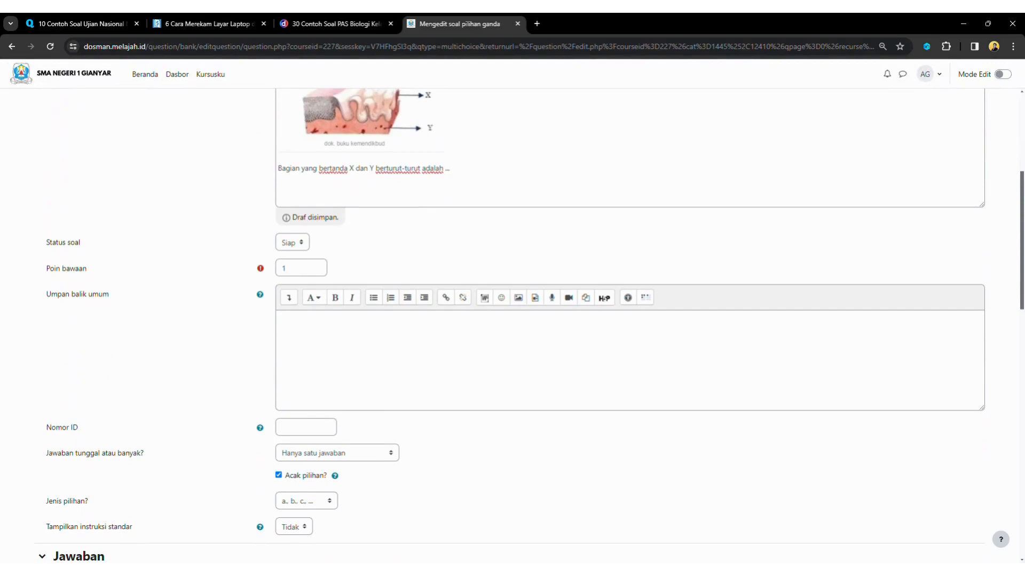
scroll(513, 325, down, 4)
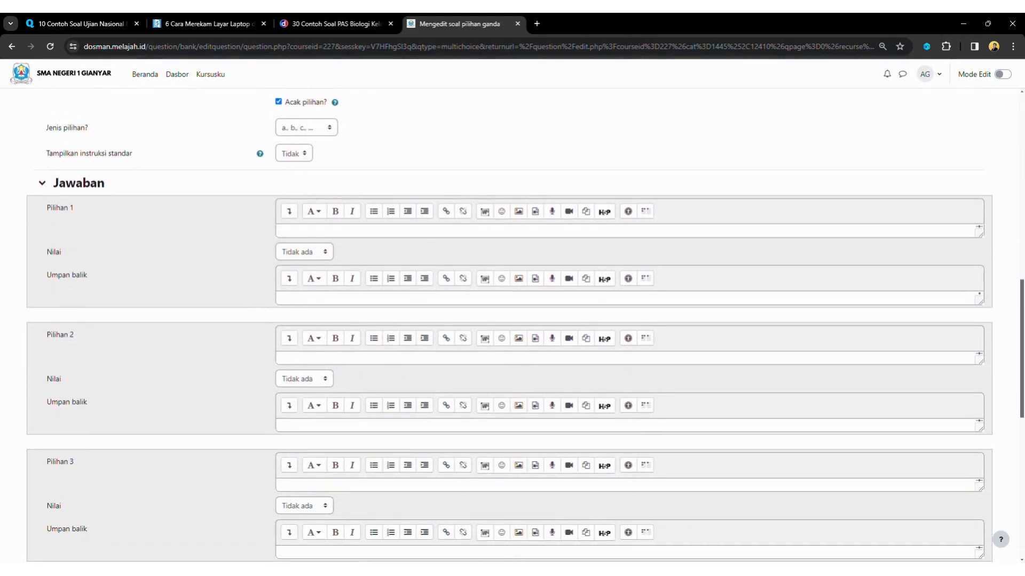
click(335, 24)
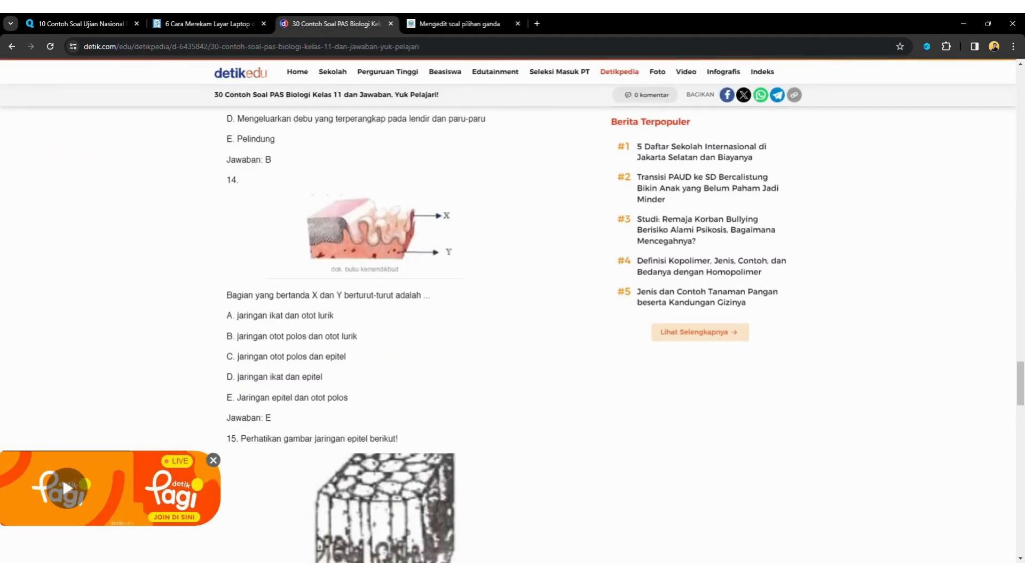
Fill Pilihan 1 with answer option A from the article, without the attribution lines
drag(237, 315, 334, 315)
key(ctrl+c)
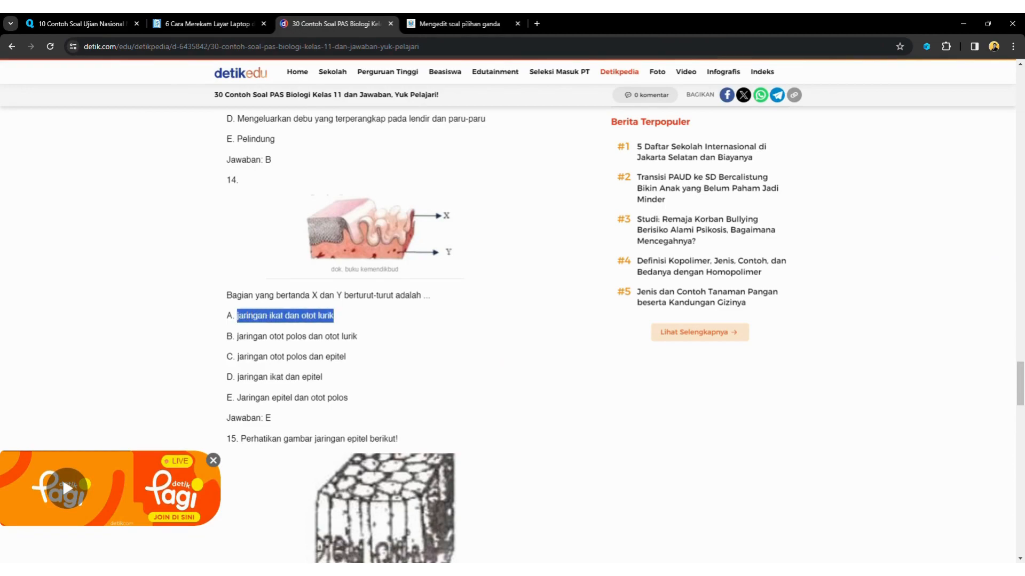
click(342, 316)
click(460, 24)
click(454, 231)
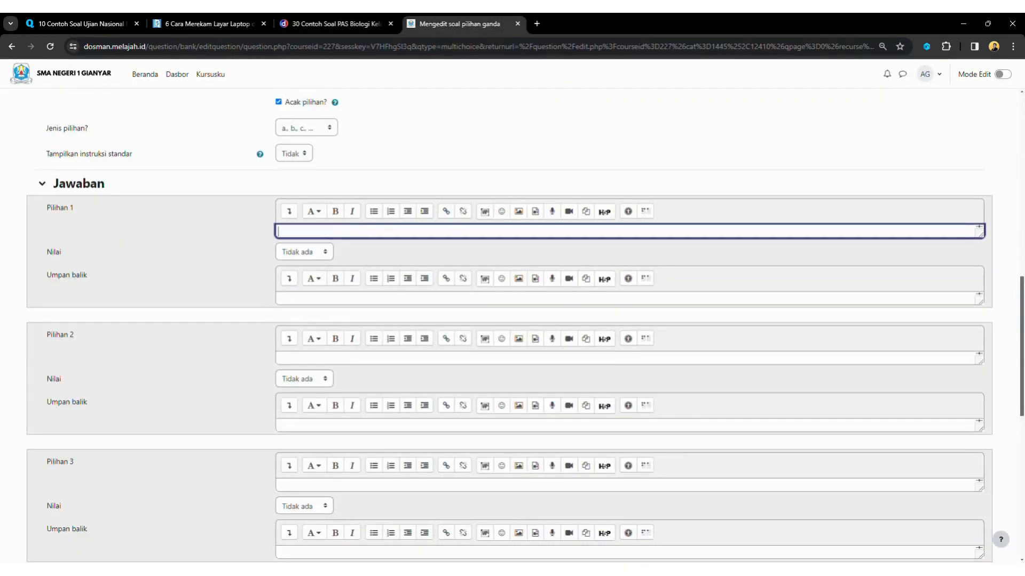
key(ctrl+v)
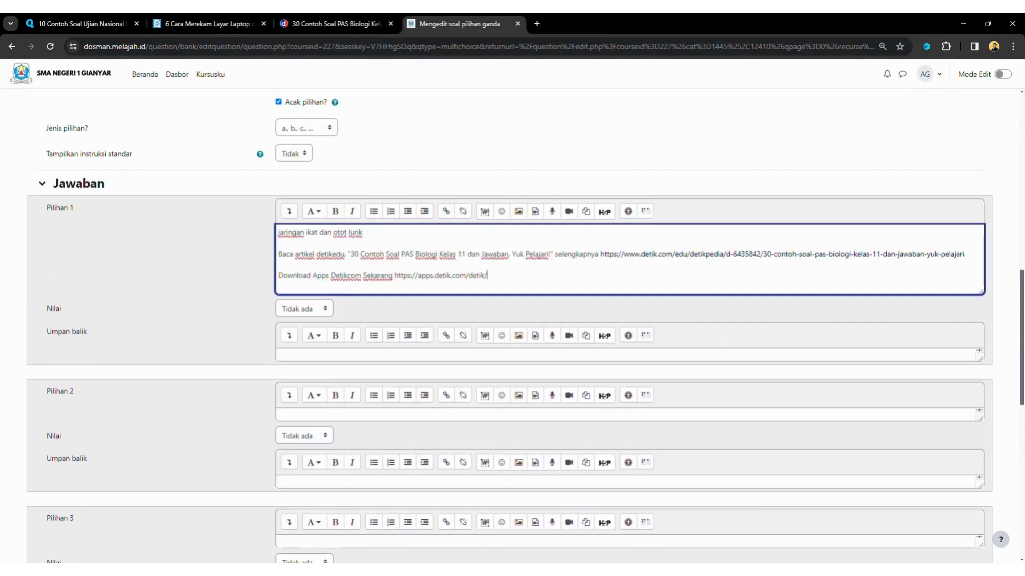
drag(488, 276, 277, 254)
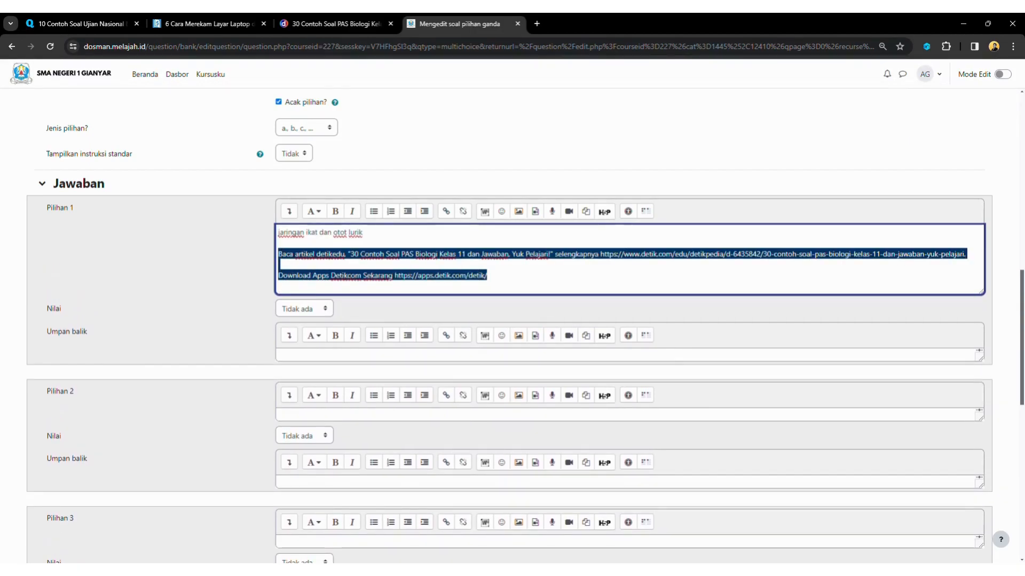
key(BackSpace)
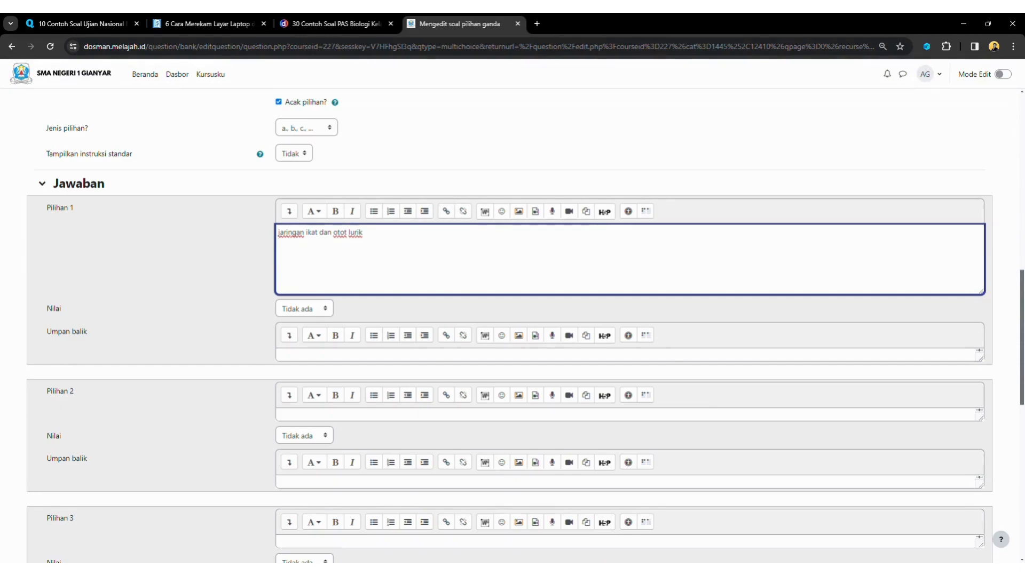
Fill Pilihan 2 with answer option B, removing the pasted attribution
click(335, 24)
drag(237, 337, 357, 337)
key(ctrl+c)
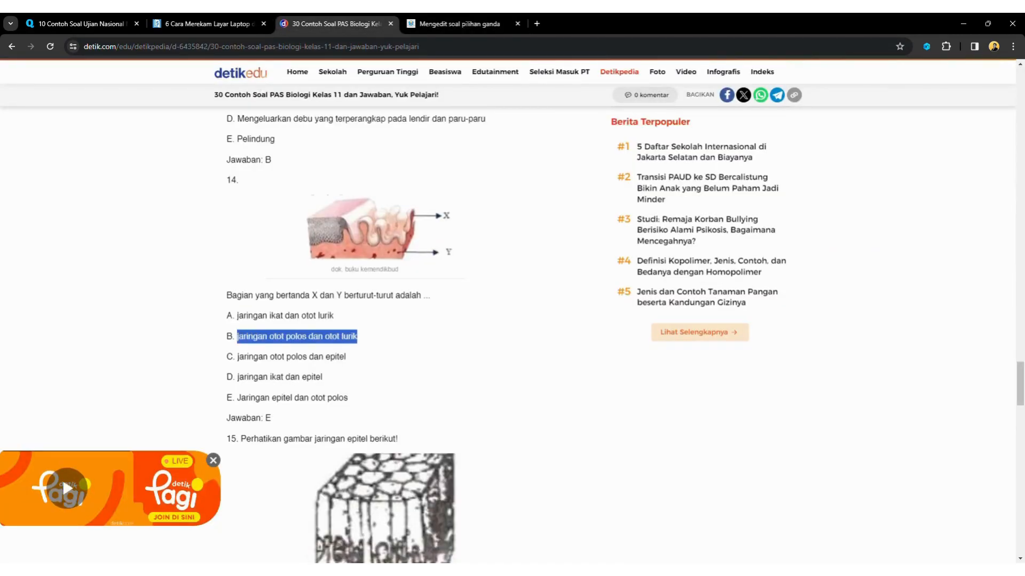
click(459, 24)
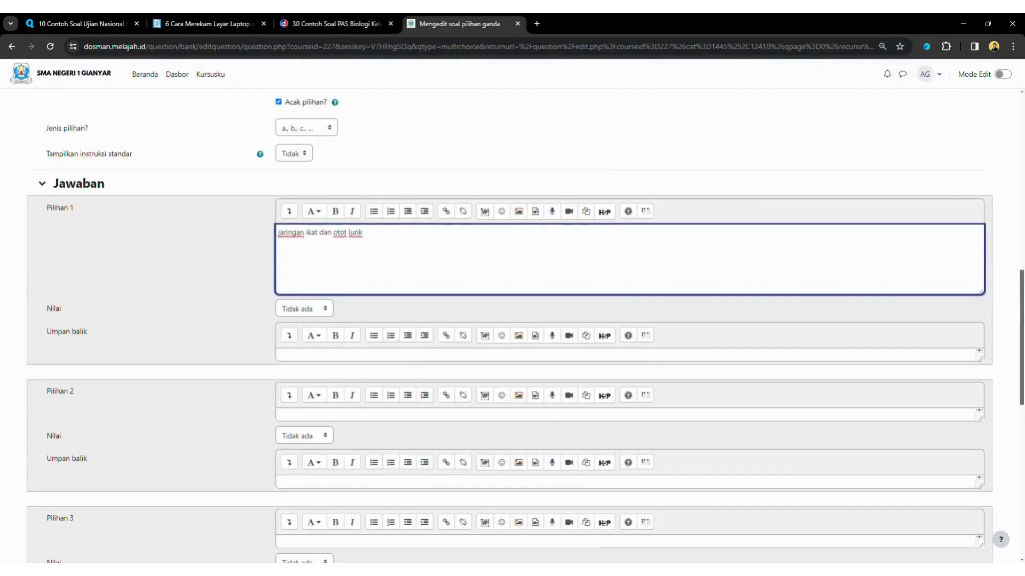
click(374, 415)
key(ctrl+v)
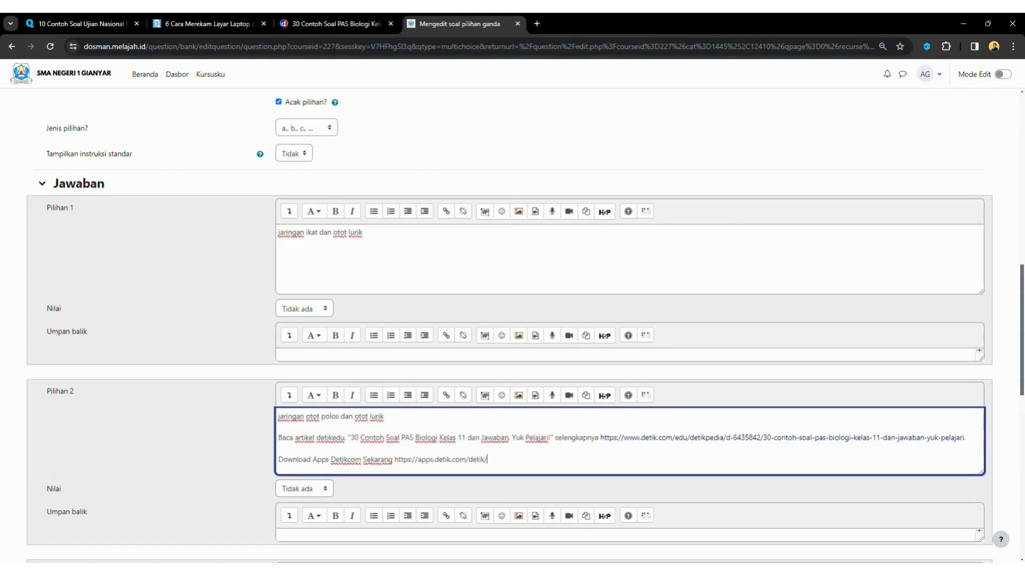
drag(488, 461, 278, 437)
key(BackSpace)
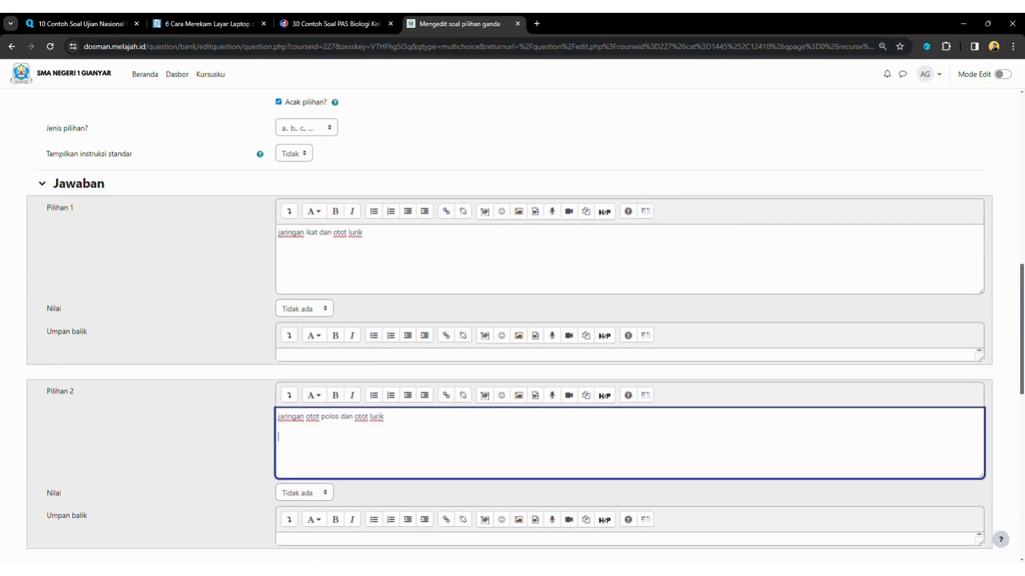
Put answer option C into Pilihan 3 and strip its attribution lines
scroll(513, 326, down, 5)
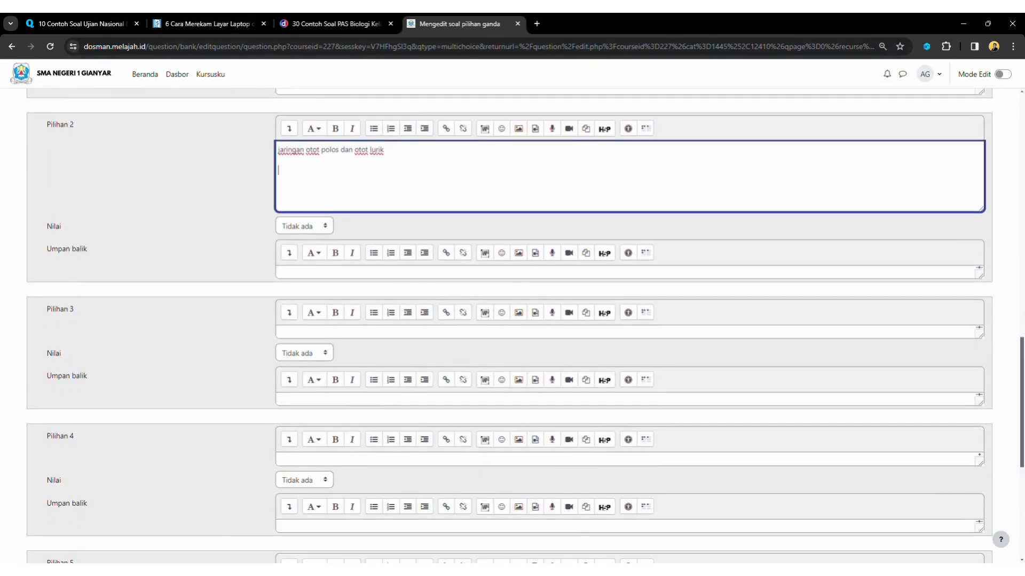
click(336, 24)
drag(238, 357, 347, 357)
key(ctrl+c)
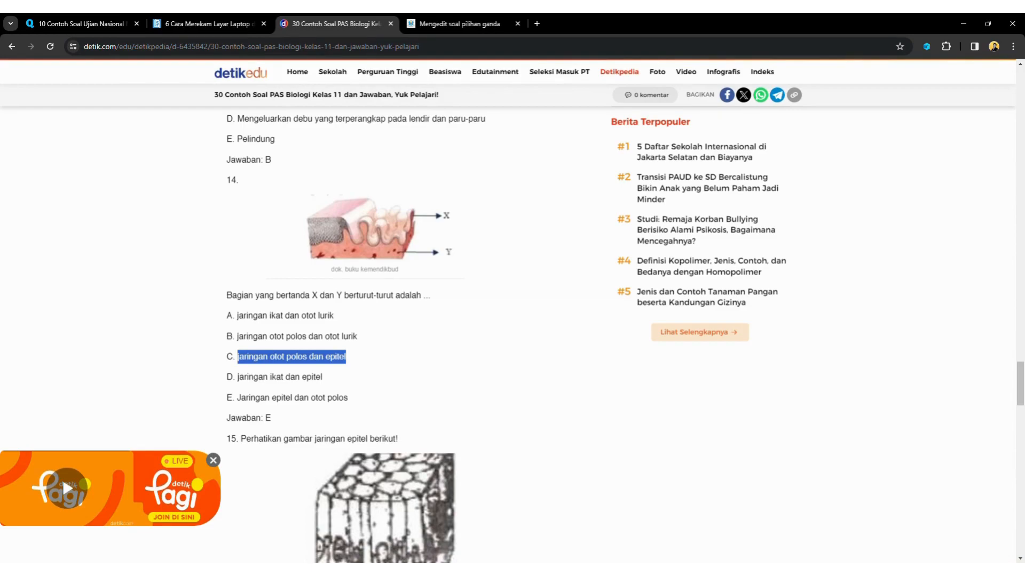
click(459, 24)
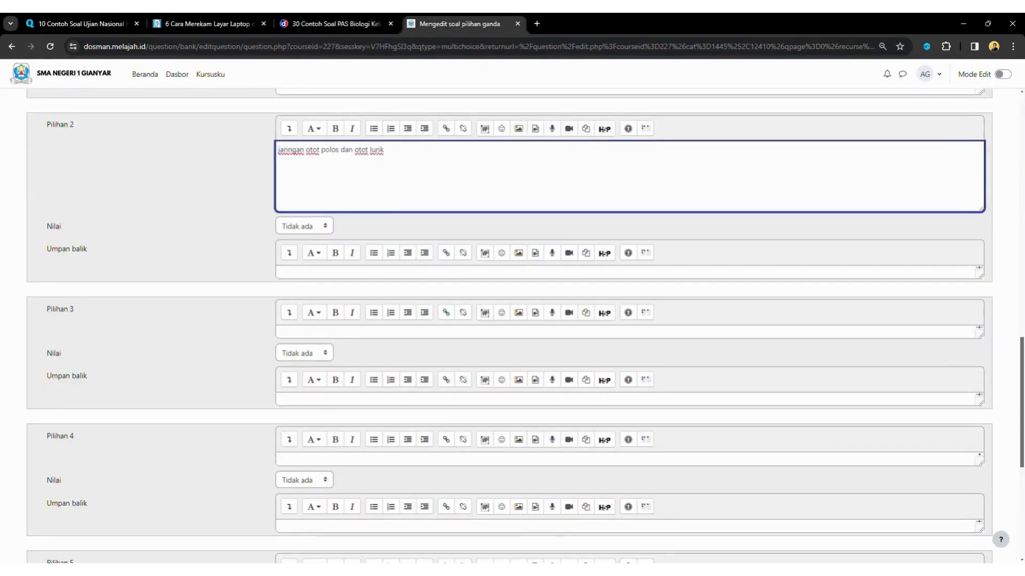
click(278, 333)
key(ctrl+v)
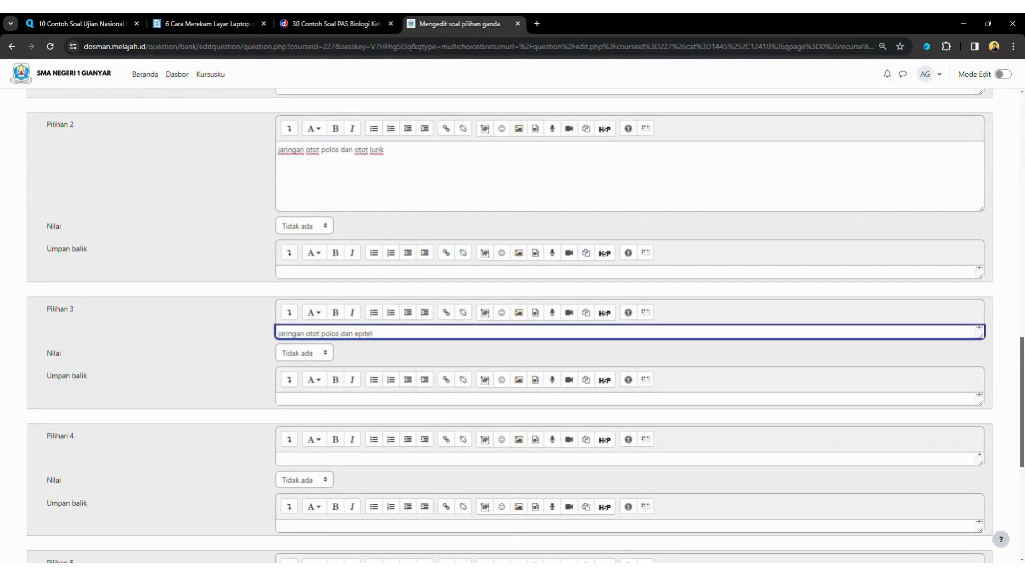
drag(487, 377, 278, 355)
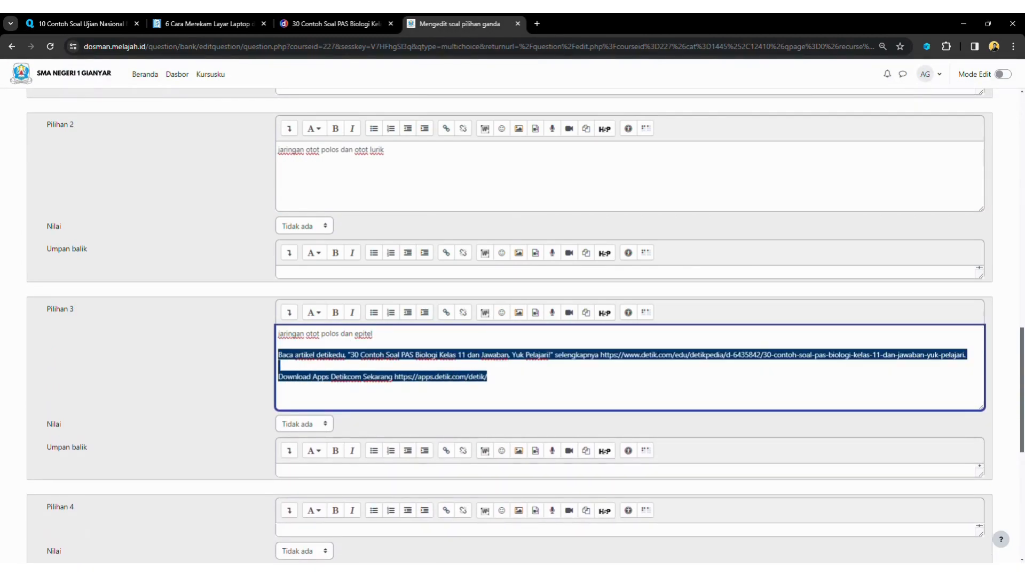
key(BackSpace)
Enlarge the Pilihan 4 box and paste answer option D without its attribution
click(331, 24)
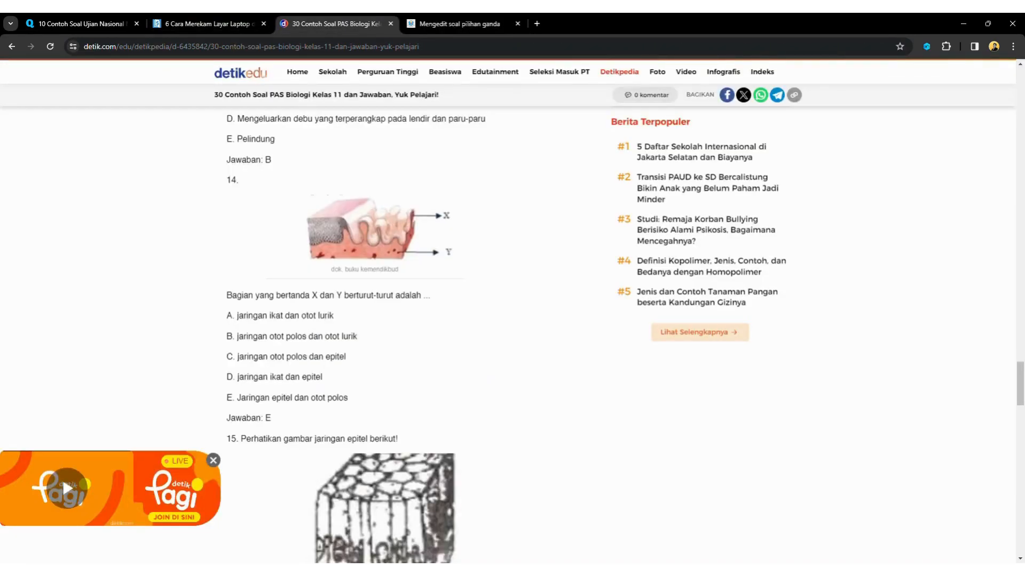
drag(238, 377, 322, 377)
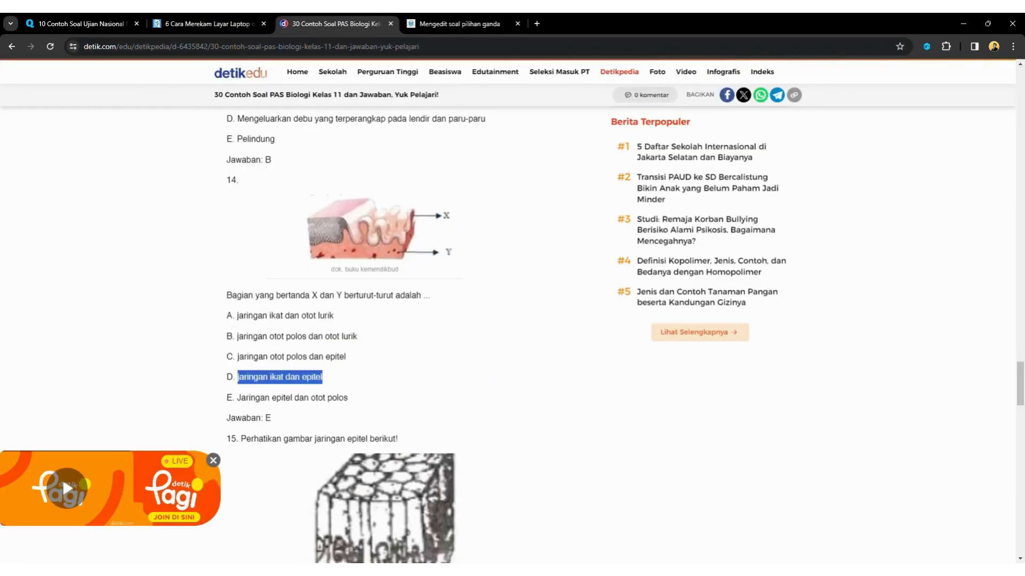
key(ctrl+Tab)
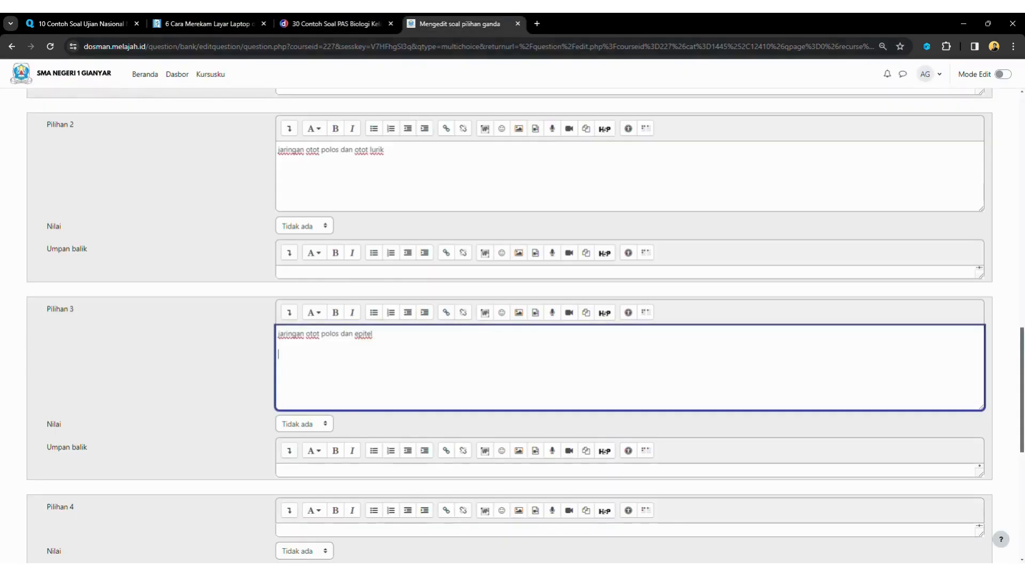
scroll(509, 325, down, 3)
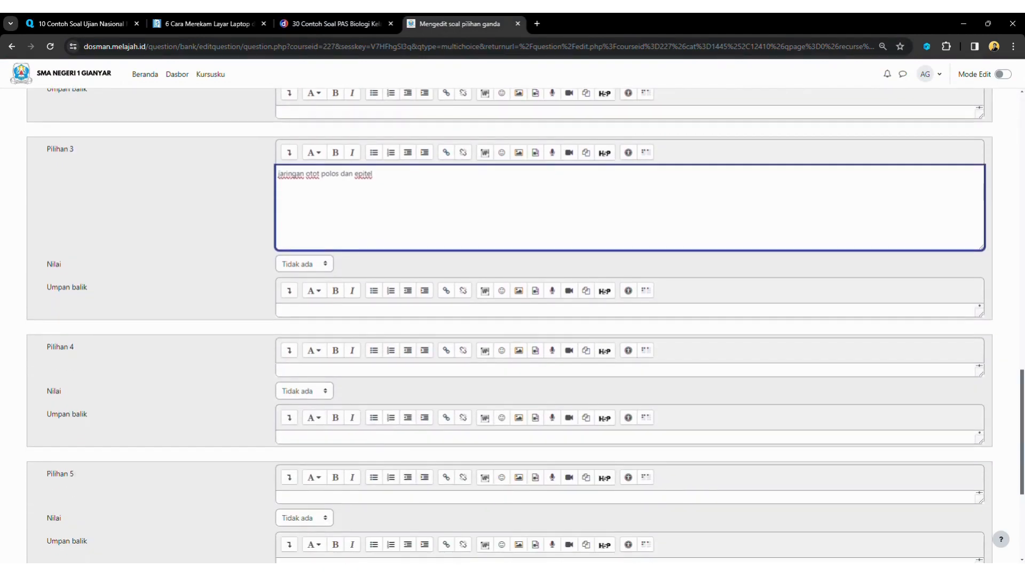
drag(980, 374, 980, 437)
click(833, 400)
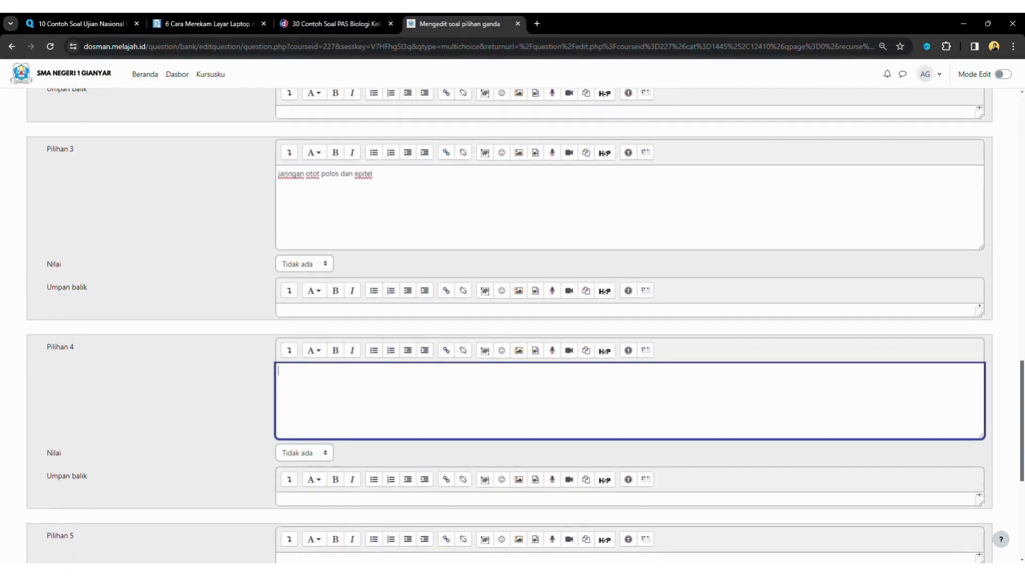
text(jaringan ikat dan epitel  Baca artikel detikedu, "30 Contoh Soal PAS Biologi Kelas 11 dan Jawaban, Yuk Pelajari!" selengkapnya https://www.detik.com/edu/detikpedia/d-6435842/30-contoh-soal-pas-biologi-kelas-11-dan-jawaban-yuk-pelajari.  Download Apps Detikcom Sekarang https://apps.detik.com/detik/)
drag(488, 415, 278, 371)
key(shift+Down)
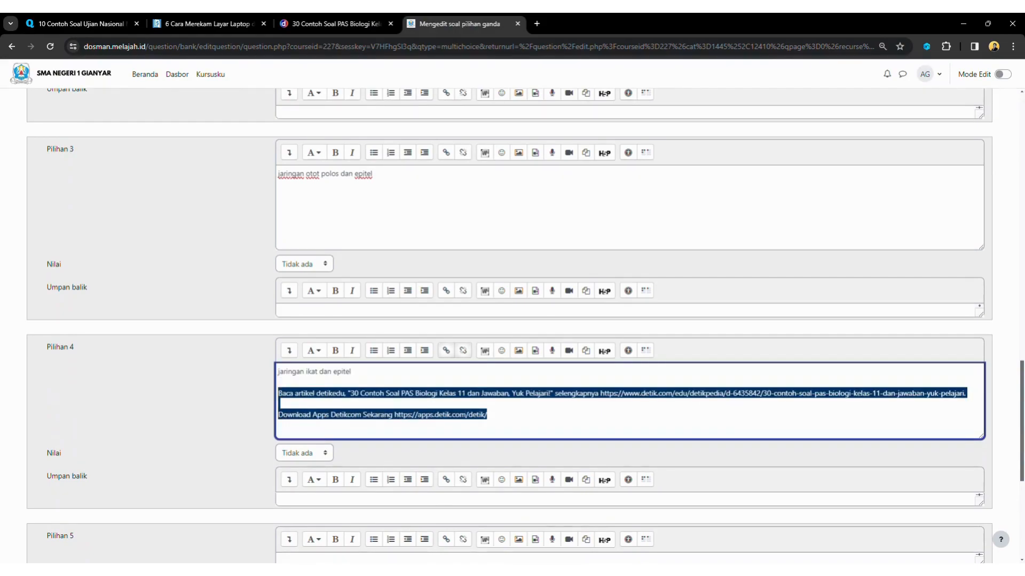
key(BackSpace)
Enlarge Pilihan 5 and paste option E, 'Jaringan epitel dan otot polos', without attribution
scroll(509, 326, down, 4)
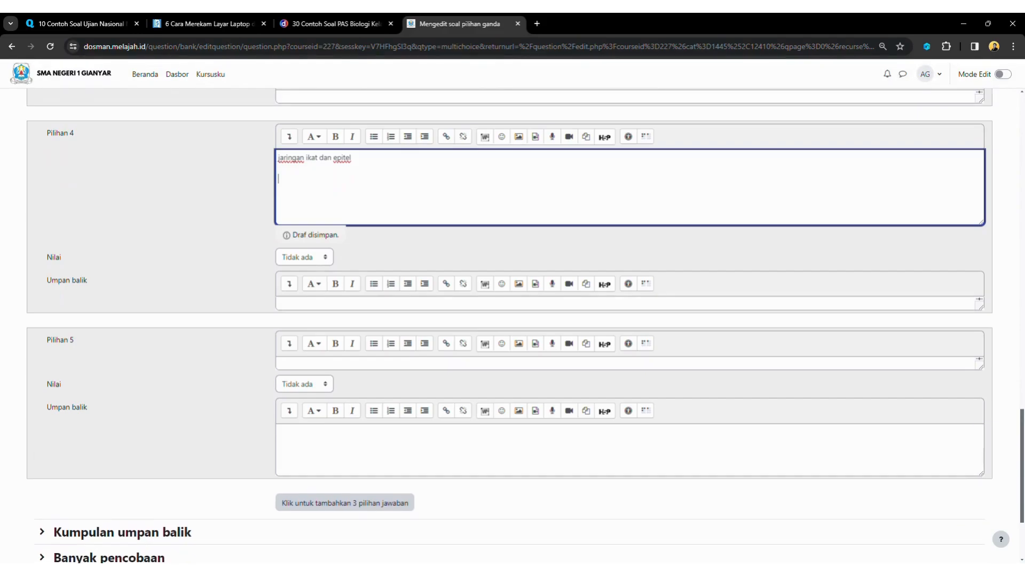
drag(981, 369, 981, 409)
click(279, 364)
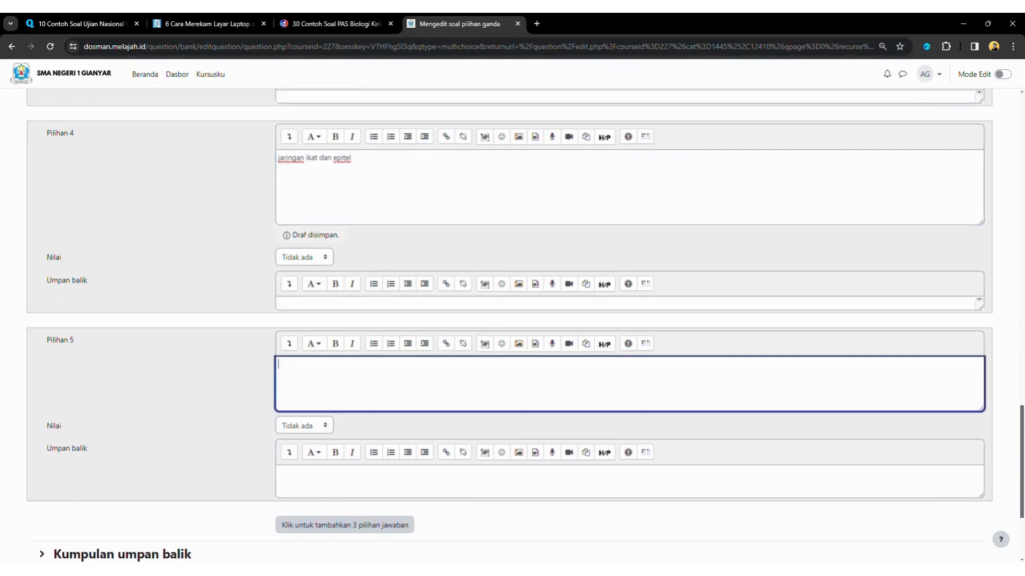
click(336, 24)
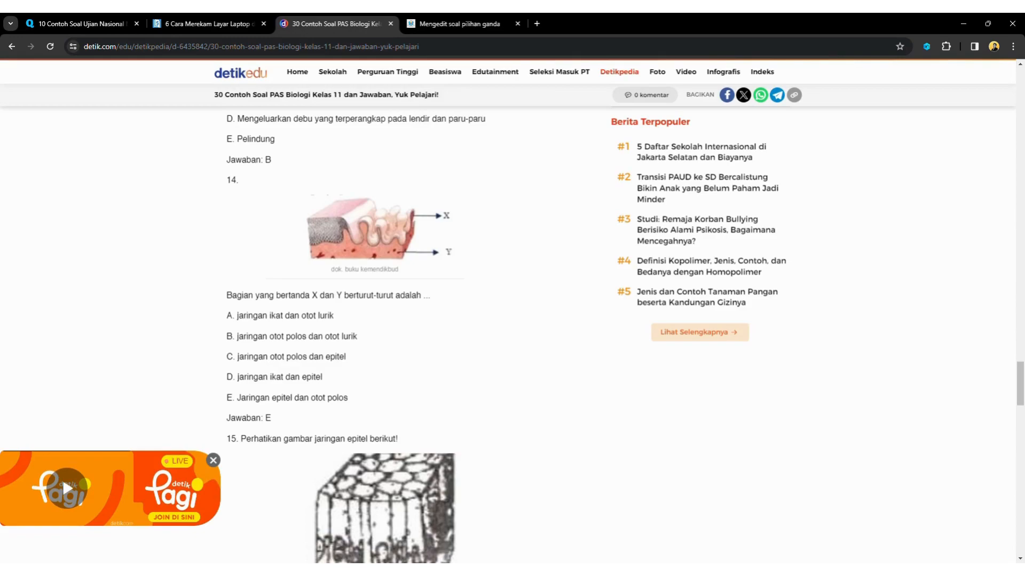
drag(236, 398, 349, 398)
click(349, 398)
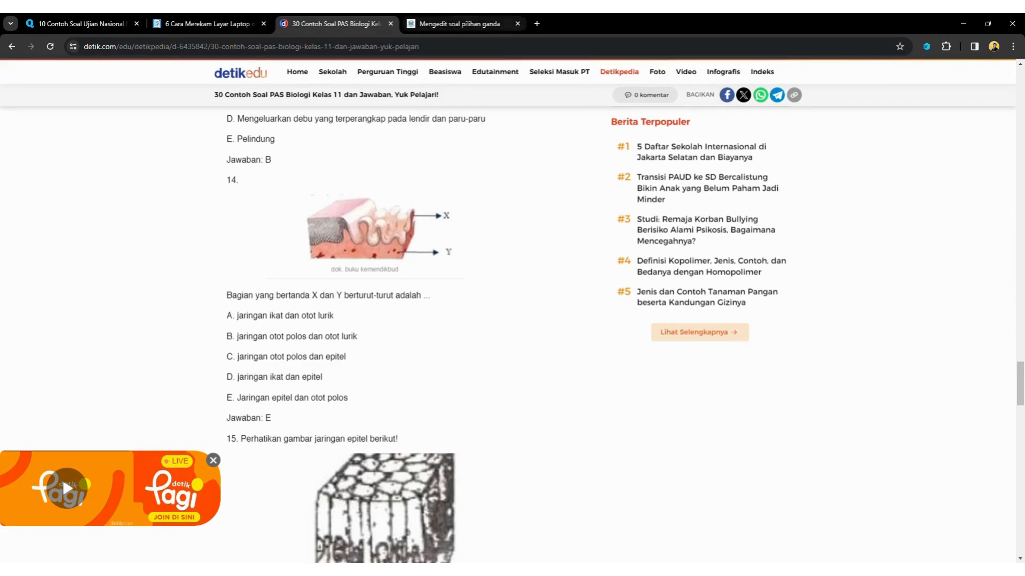
click(454, 23)
text(Jaringan epitel dan otot polos  Baca artikel detikedu, "30 Contoh Soal PAS Biologi Kelas 11 dan Jawaban, Yuk Pelajari!" selengkapnya https://www.detik.com/edu/detikpedia/d-6435842/30-contoh-soal-pas-biologi-kelas-11-dan-jawaban-yuk-pelajari.  Download Apps Detikcom Sekarang https://apps.detik.com/detik/)
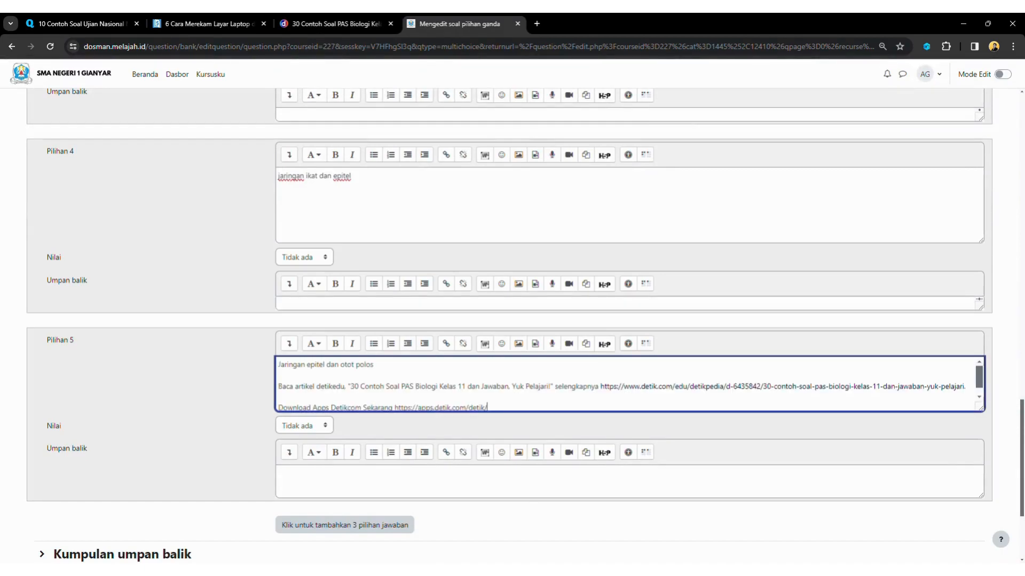
drag(488, 407, 281, 375)
key(BackSpace)
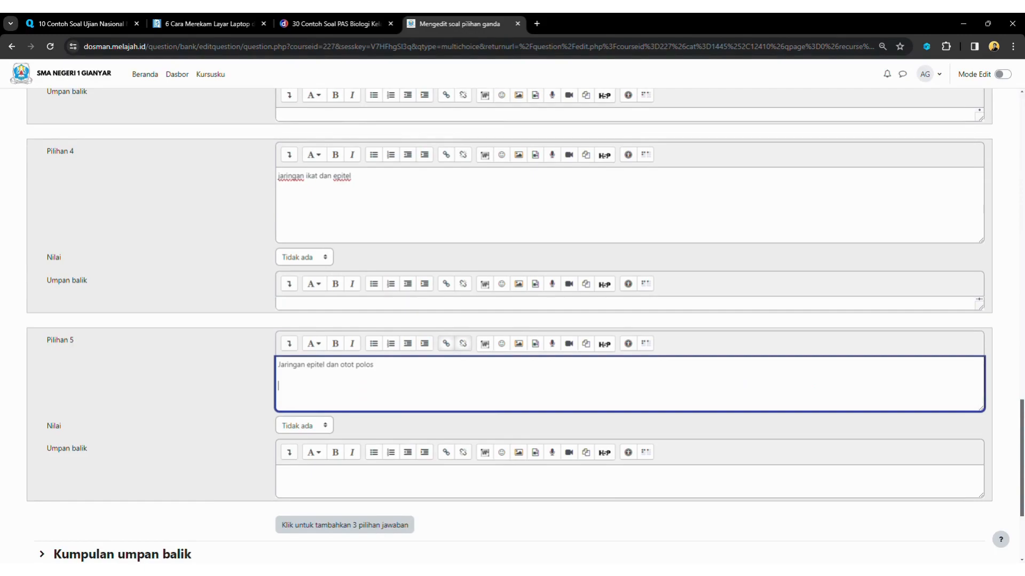
key(BackSpace)
Grade the fifth choice 100% after checking the answer key, and save the question
click(336, 24)
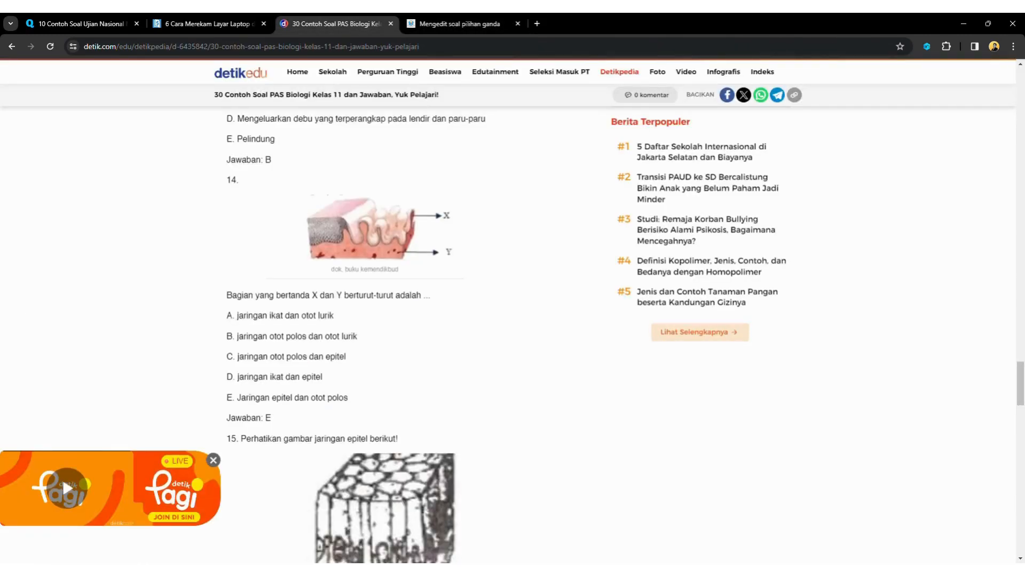
click(458, 23)
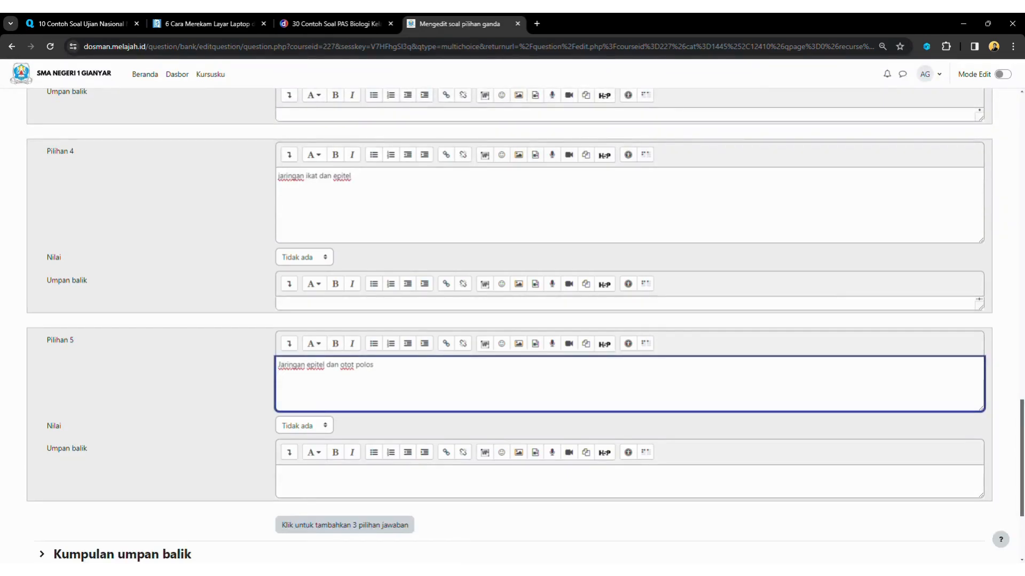
key(Tab)
key(Down)
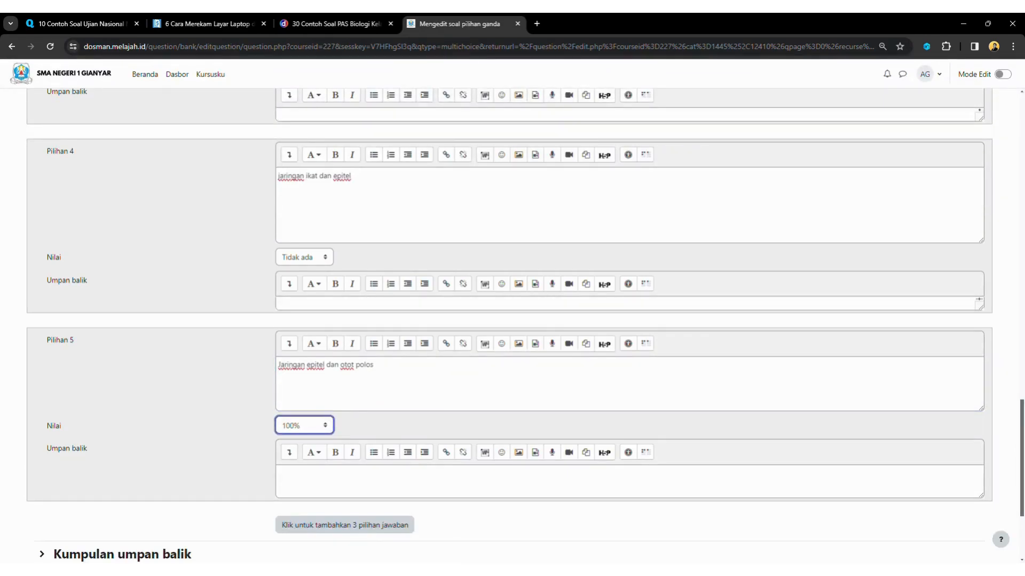
scroll(509, 325, down, 3)
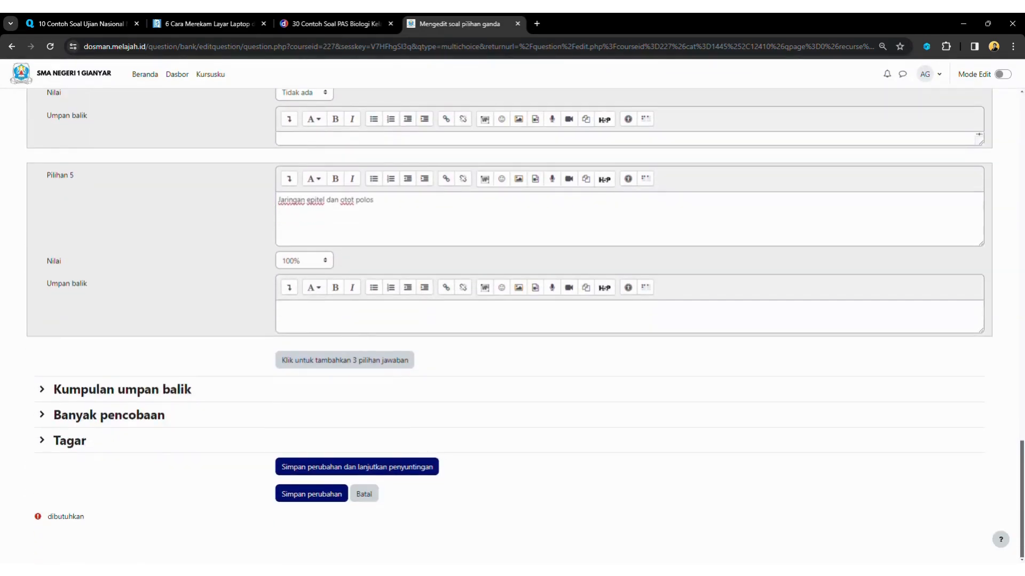
click(311, 493)
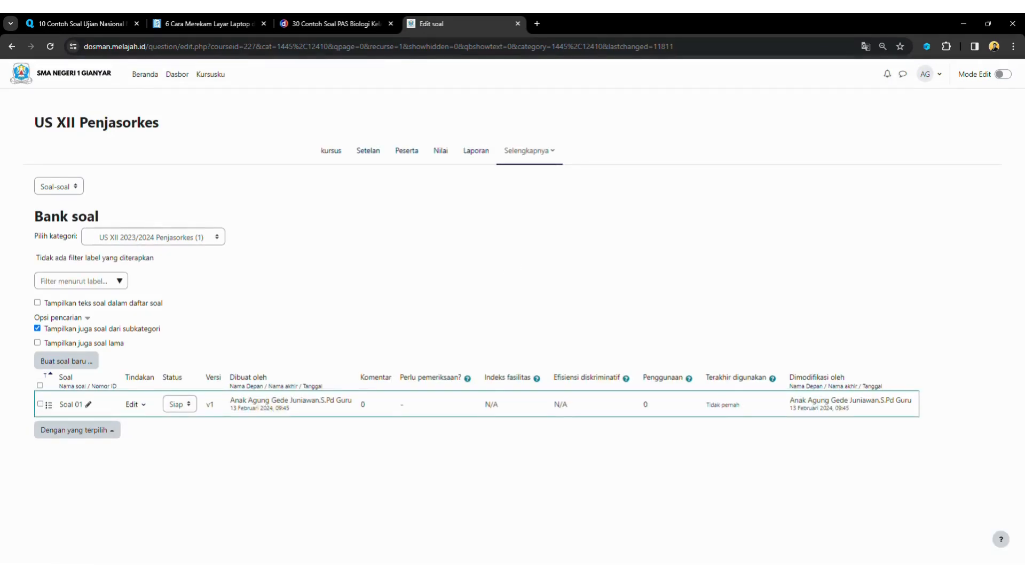
Preview Soal 01 to check its picture and five choices, then close the preview
click(135, 404)
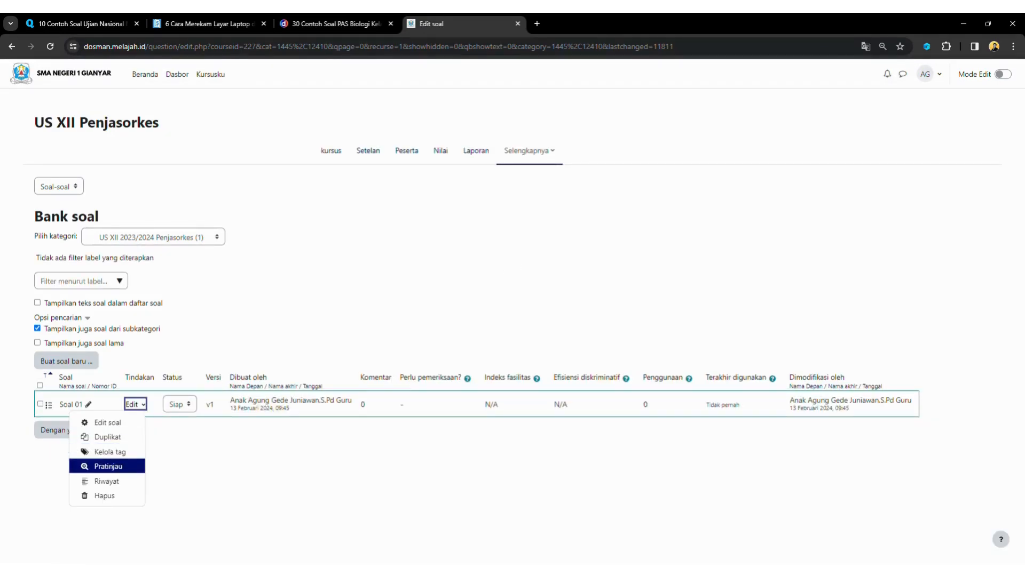
click(108, 467)
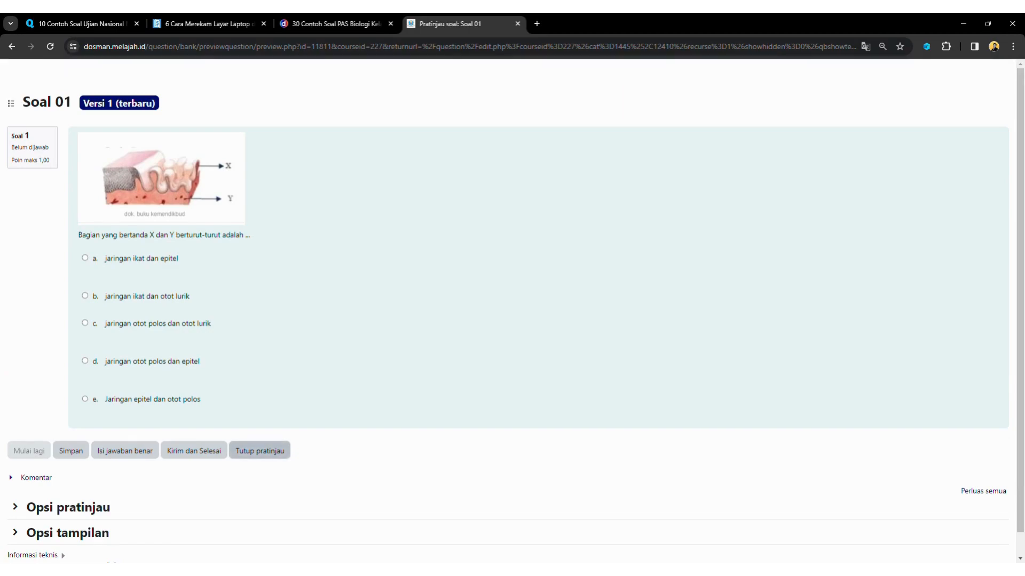
click(260, 451)
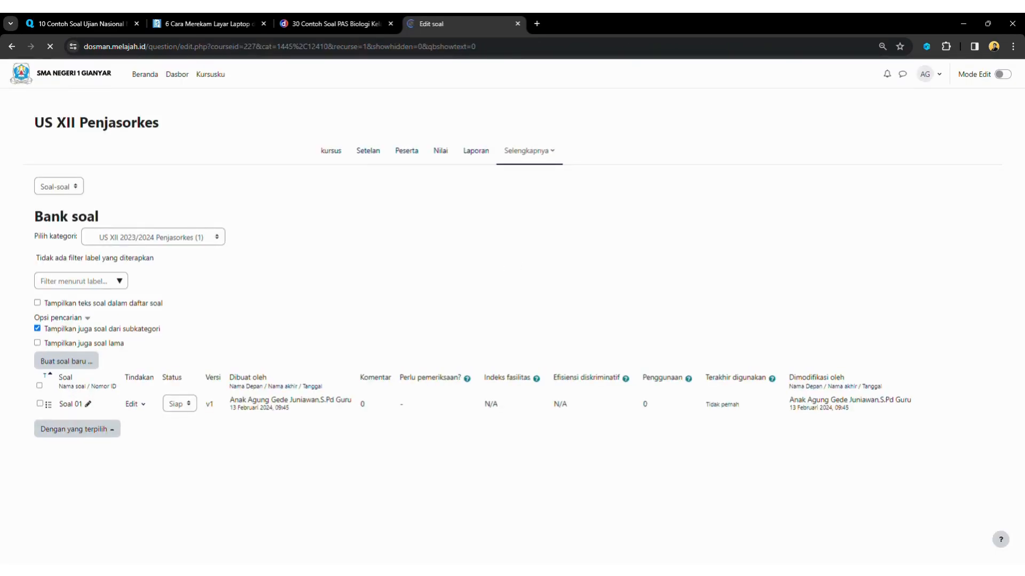
Reopen Soal 01 in the editor and save it again, creating version v2
click(135, 404)
click(108, 423)
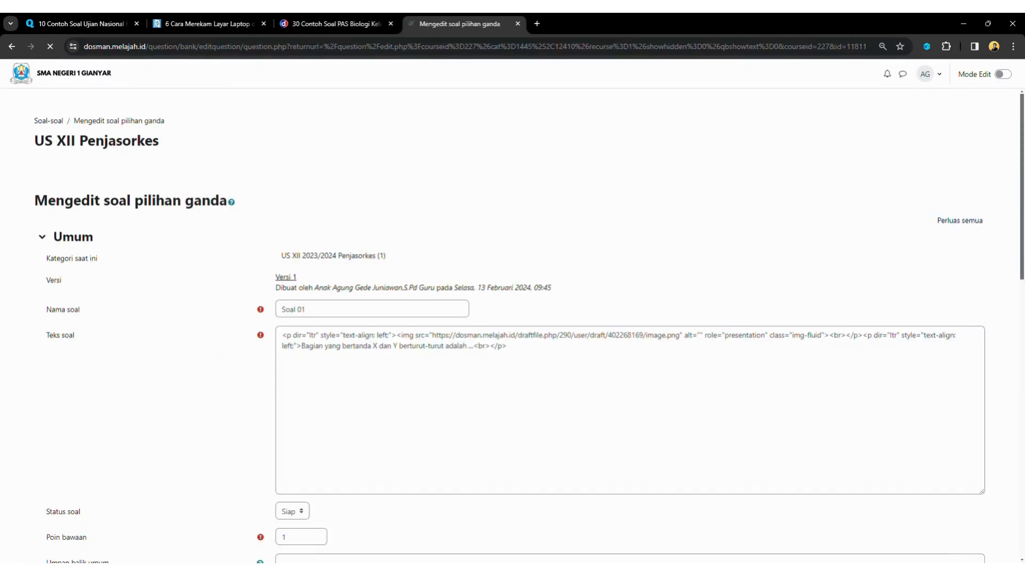
scroll(513, 325, down, 1)
scroll(512, 325, down, 15)
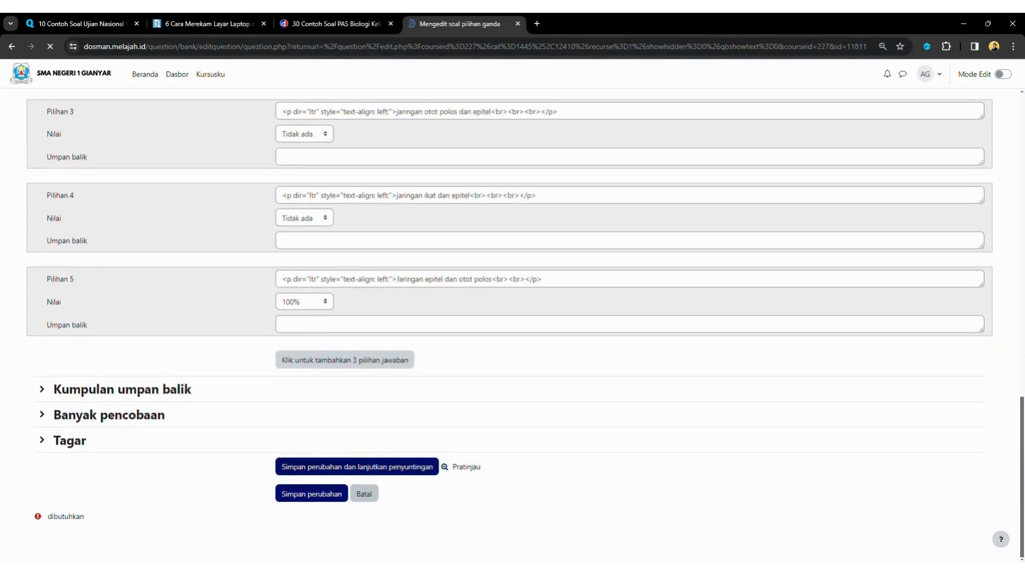
click(312, 495)
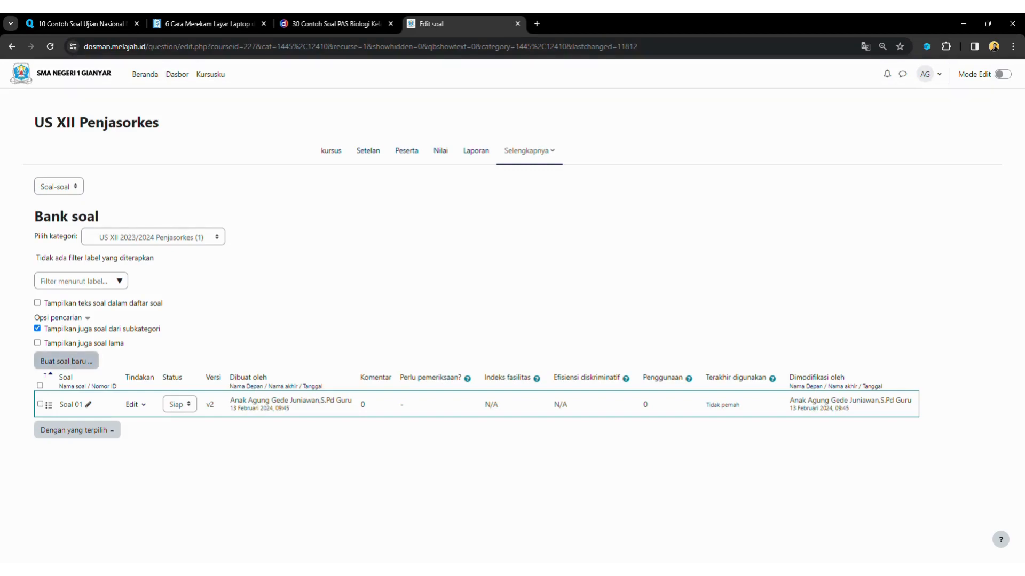
Start another Pilihan ganda question from Buat soal baru
click(67, 361)
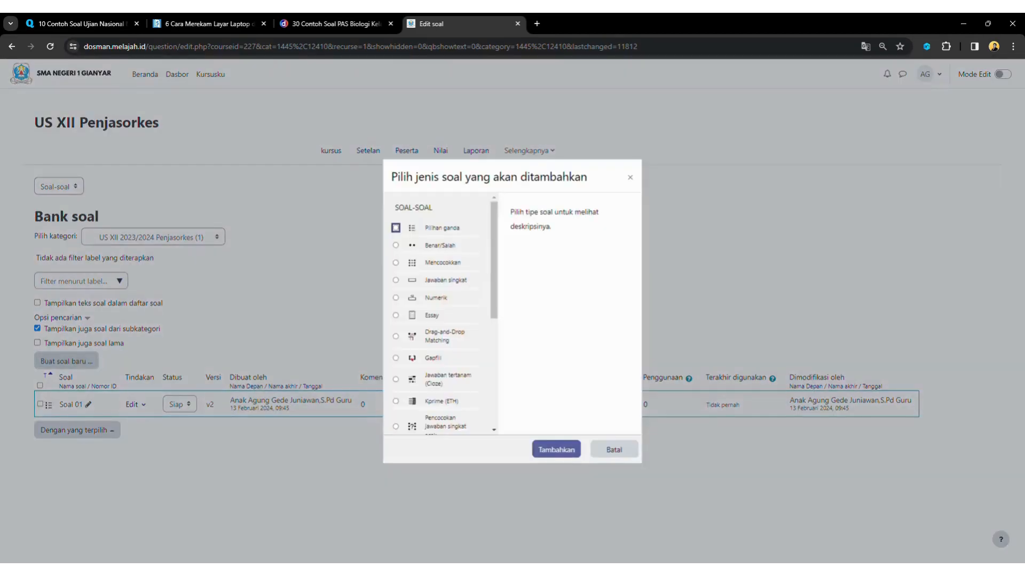
click(396, 227)
click(556, 450)
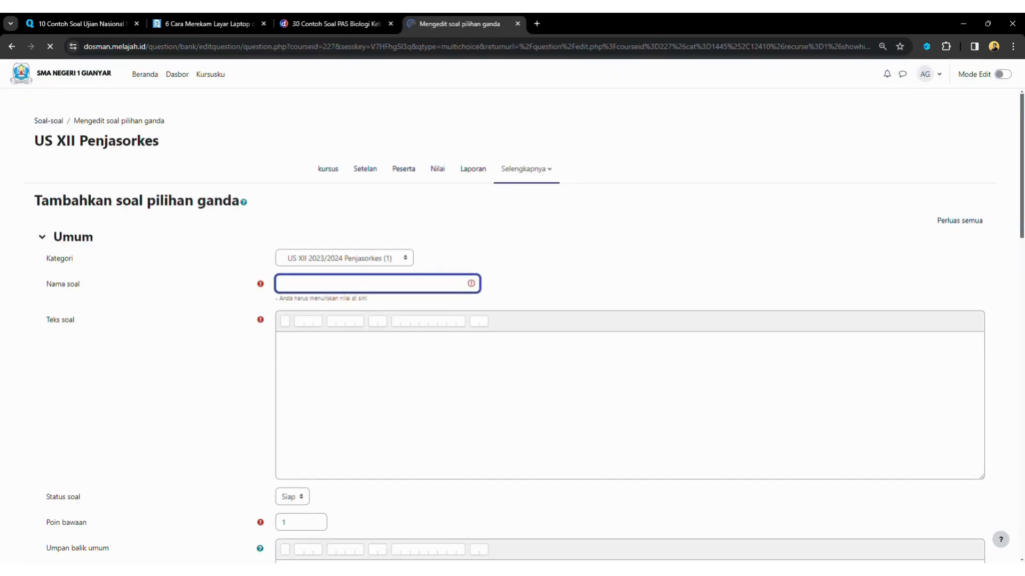
Name the question 'Soal 02' and move into the empty Teks soal field
click(352, 283)
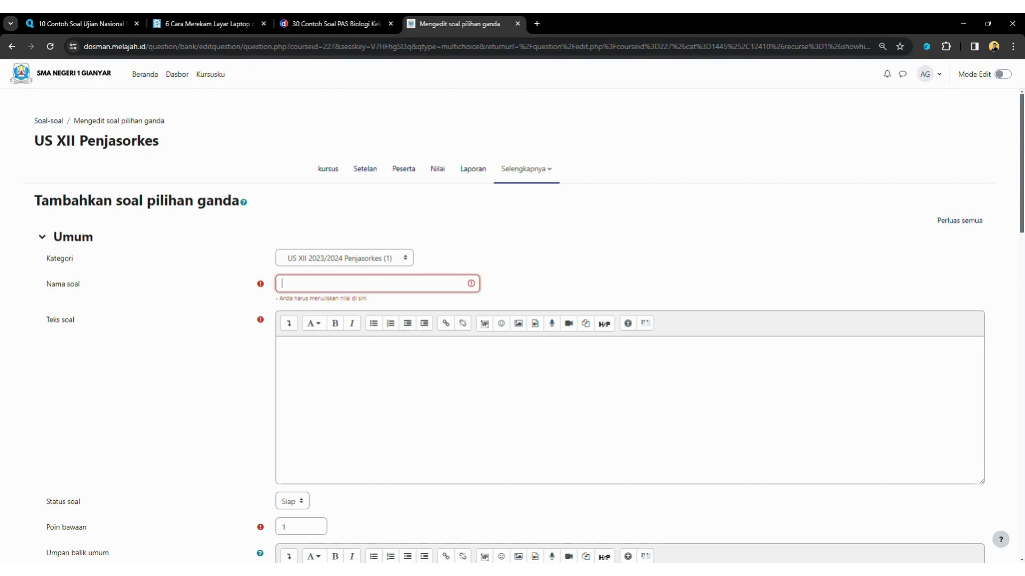
text(Soal)
key(shift+Tab)
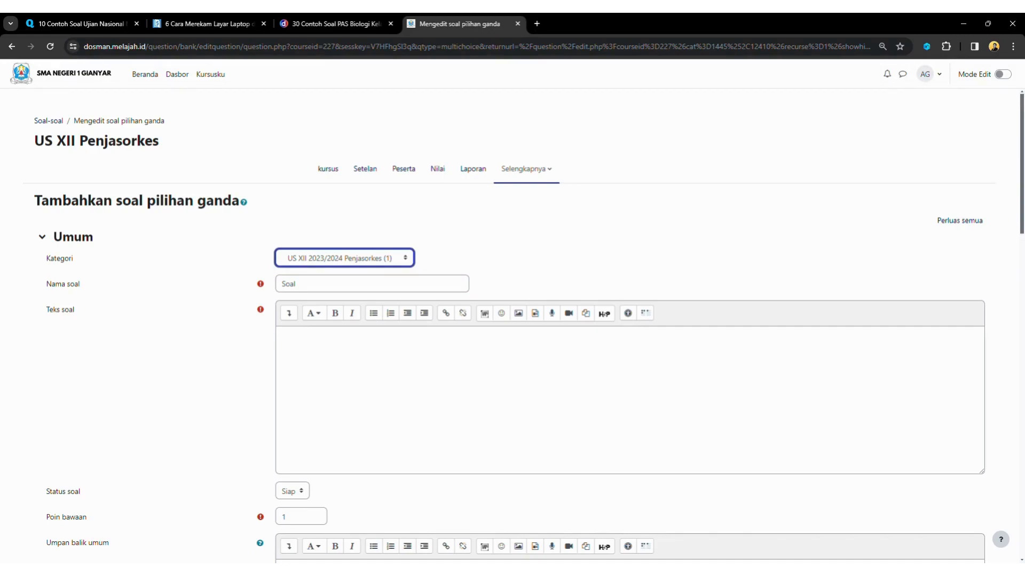
click(299, 284)
text(b)
key(BackSpace)
text(02)
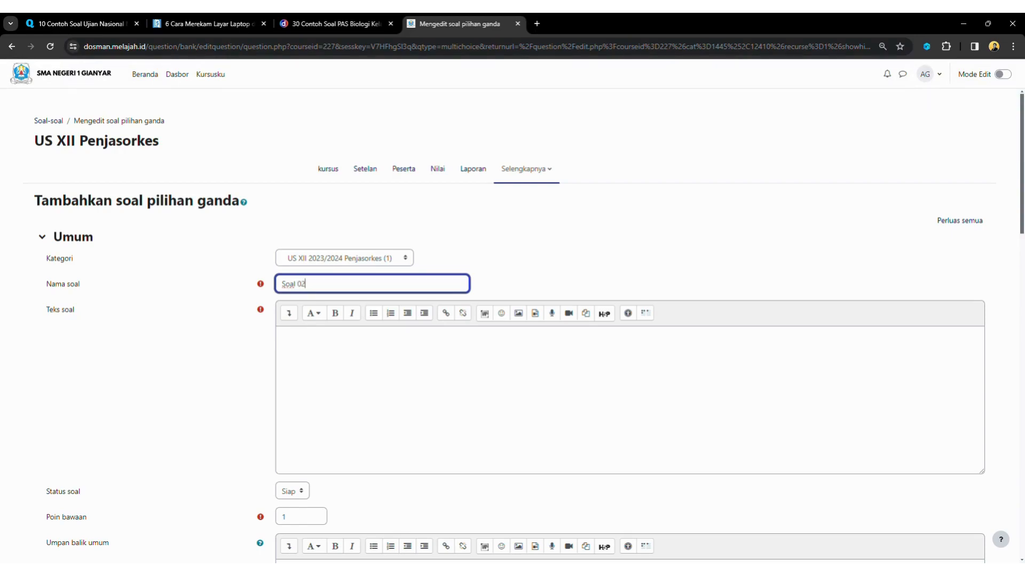
key(alt+Tab)
click(280, 334)
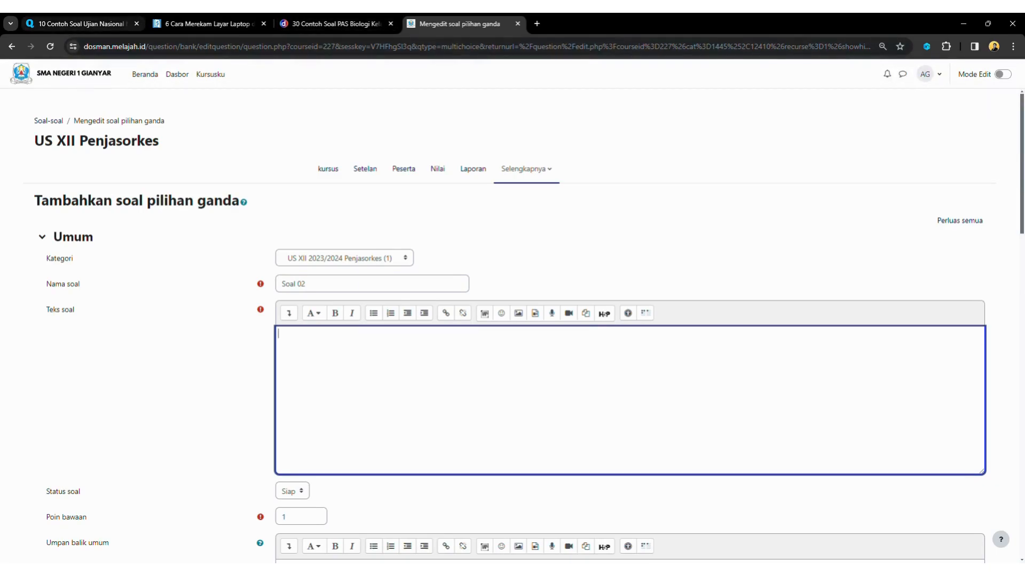
Paste Quipper's question 3 into Teks soal, breaking the line before the equations
click(81, 24)
scroll(509, 320, down, 7)
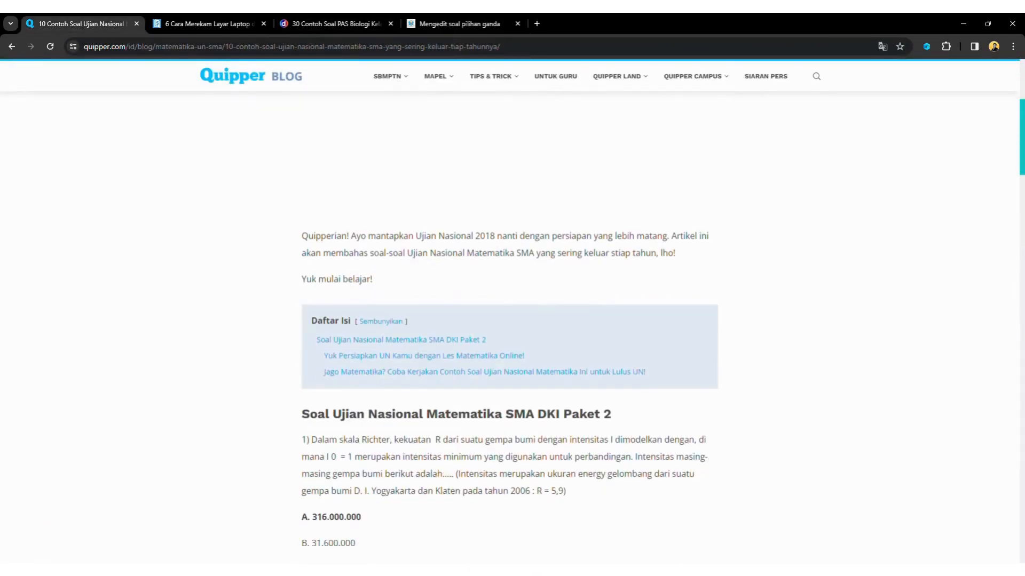
scroll(510, 320, down, 8)
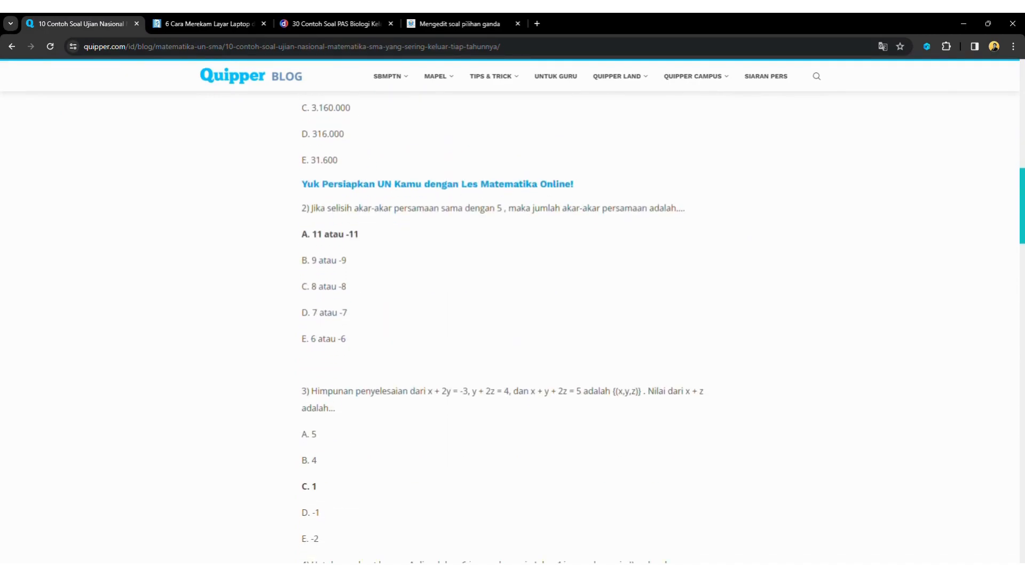
scroll(509, 321, down, 2)
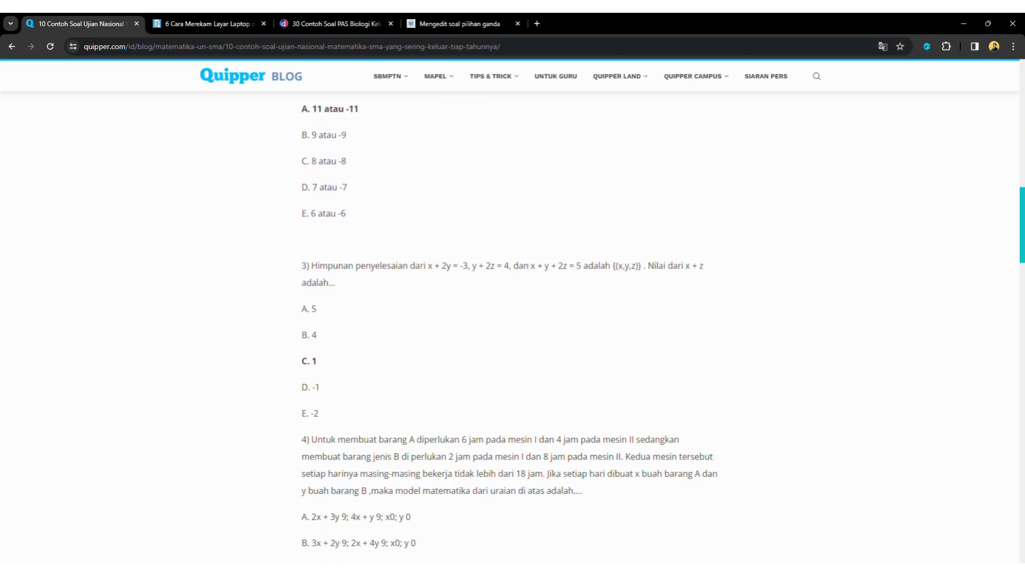
scroll(510, 321, down, 1)
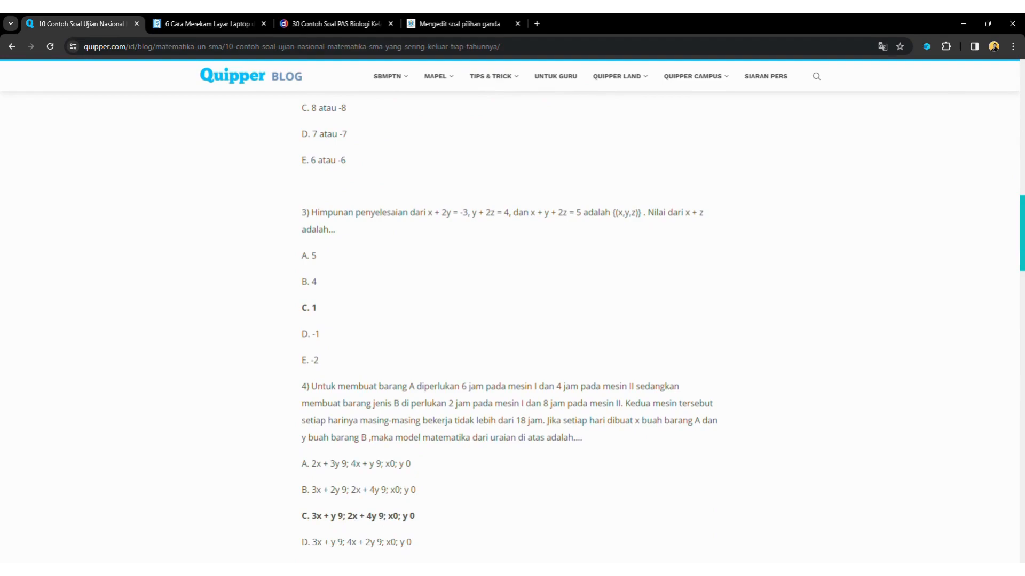
drag(312, 212, 335, 229)
key(ctrl+c)
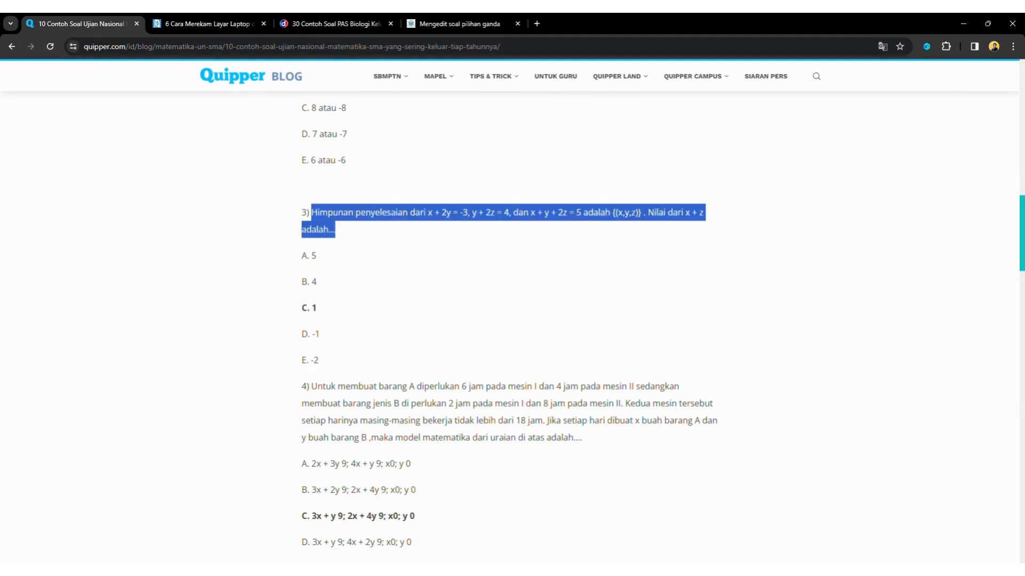
click(456, 23)
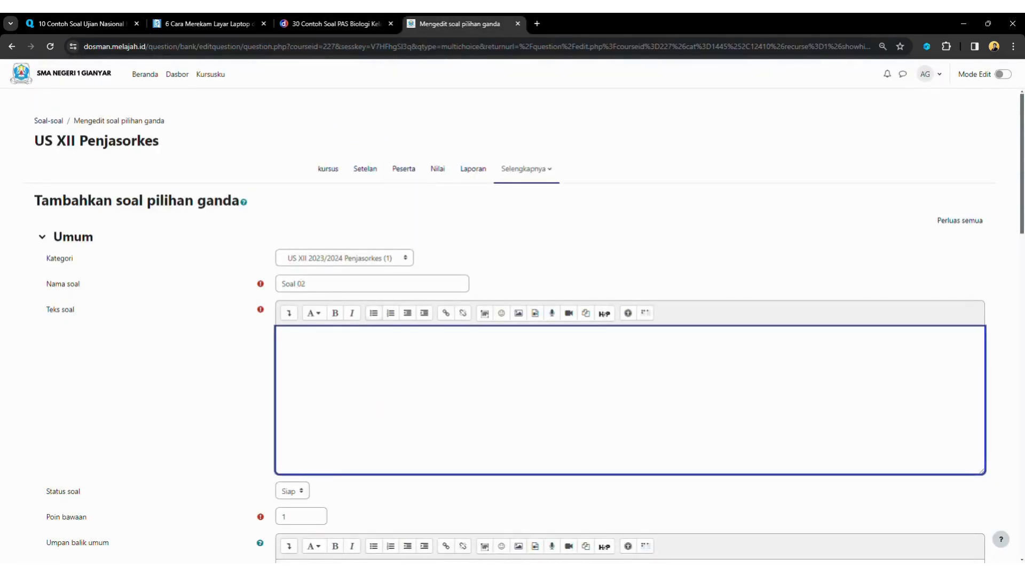
key(ctrl+v)
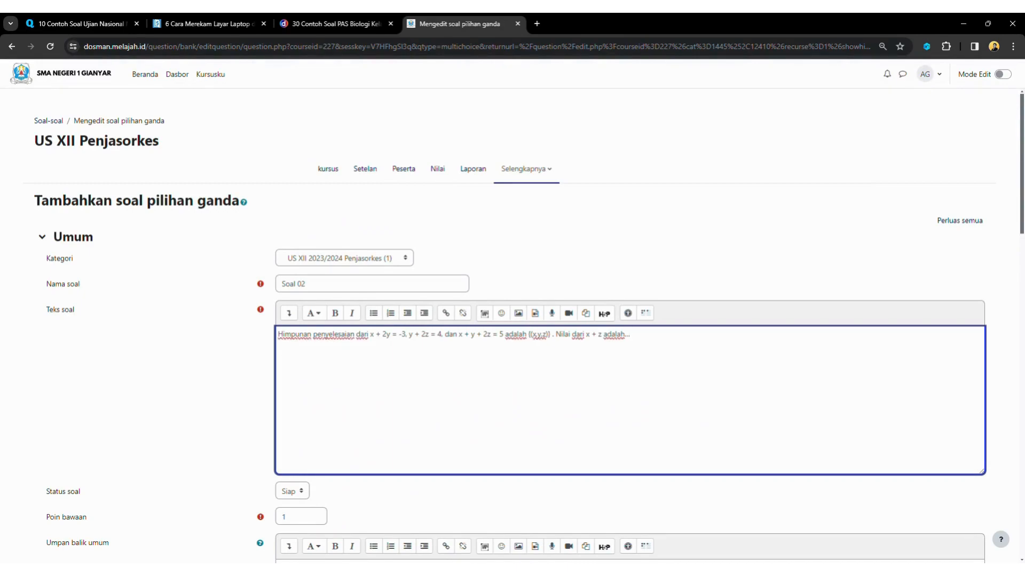
key(Return)
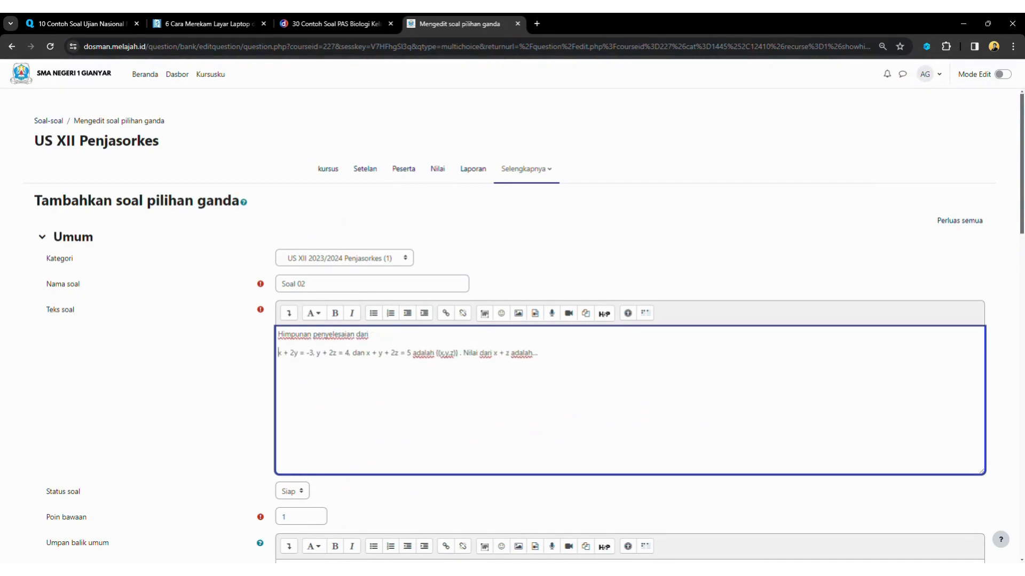
click(288, 313)
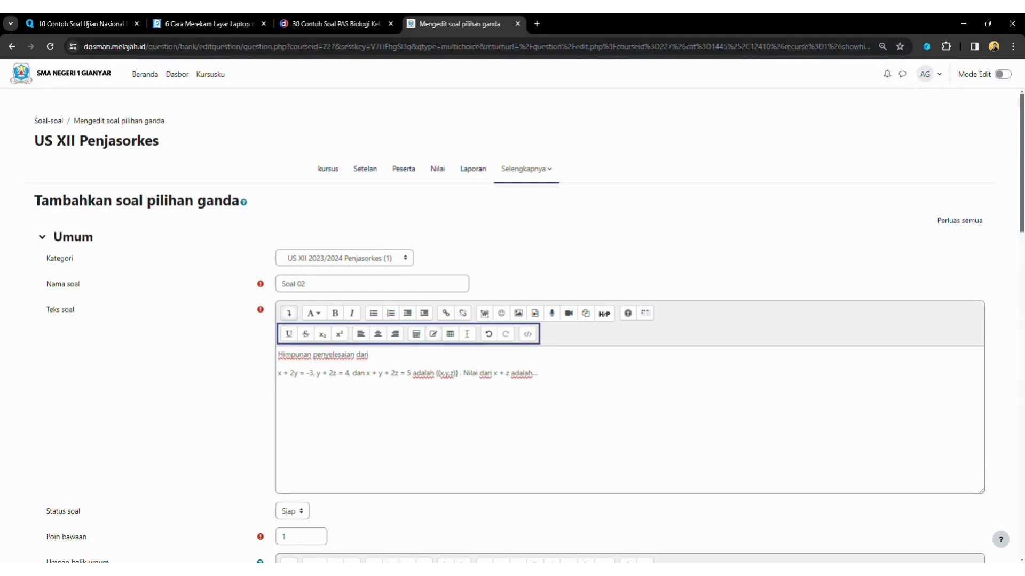
Insert x+2y=-3 as a TeX equation on its own line in Soal 02's text
click(433, 334)
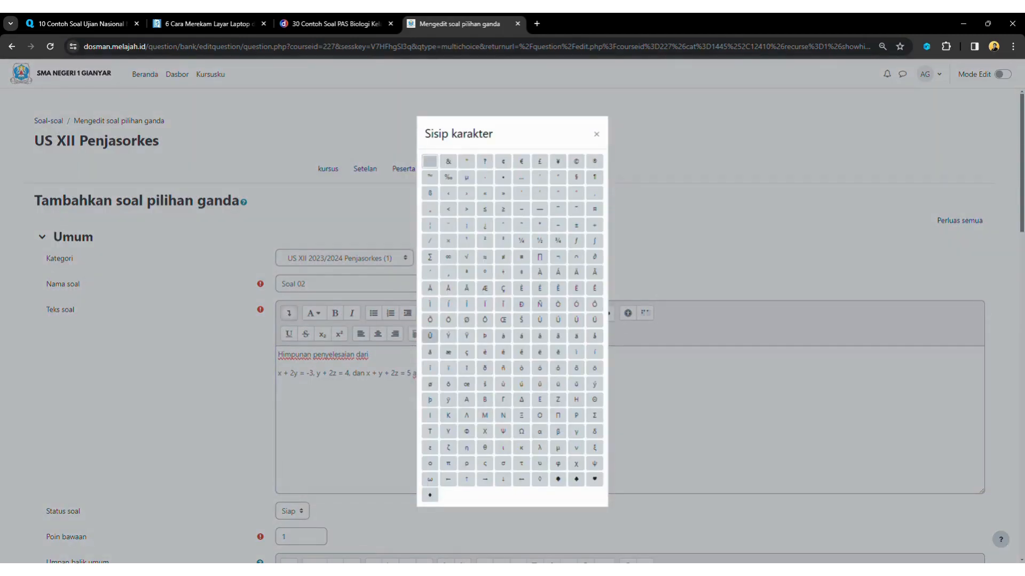
click(596, 134)
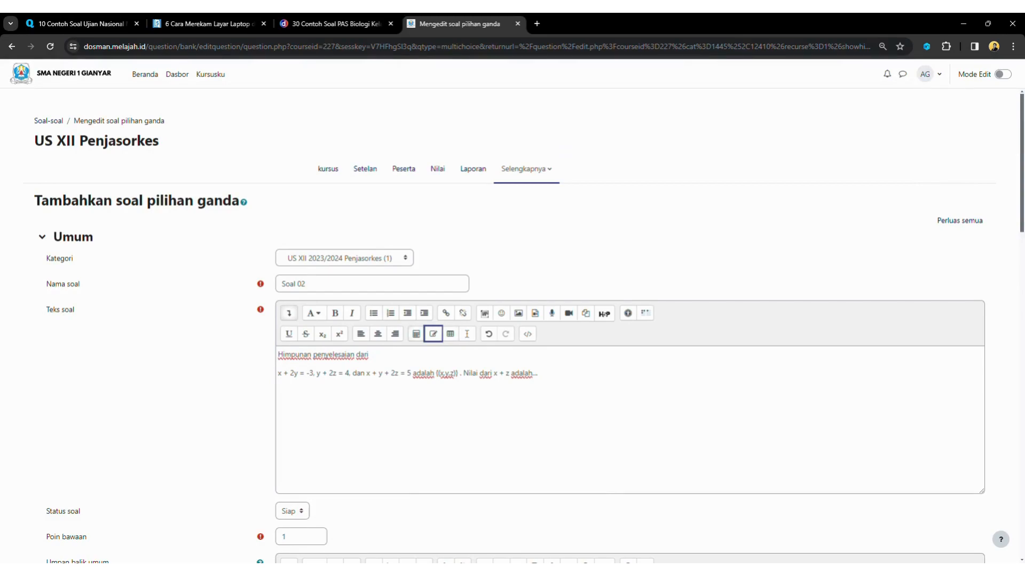
key(Left)
key(Return)
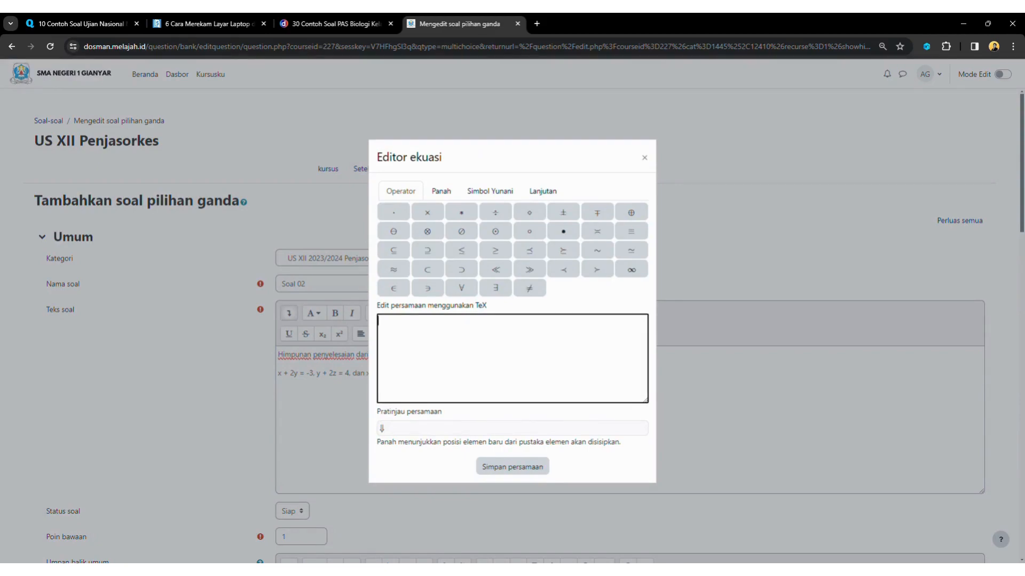
text(x+2y=-3)
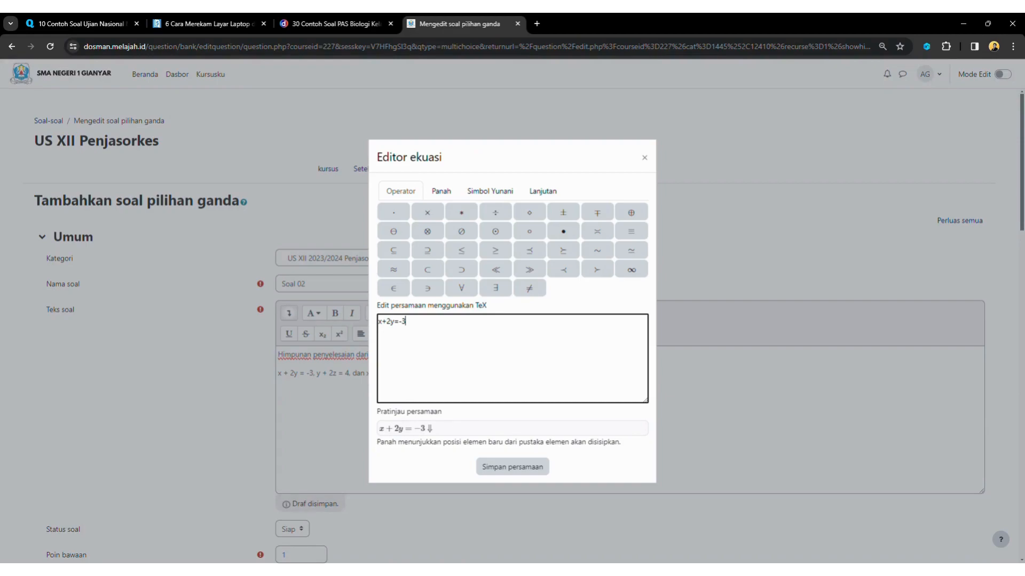
key(Return)
text(y+2z)
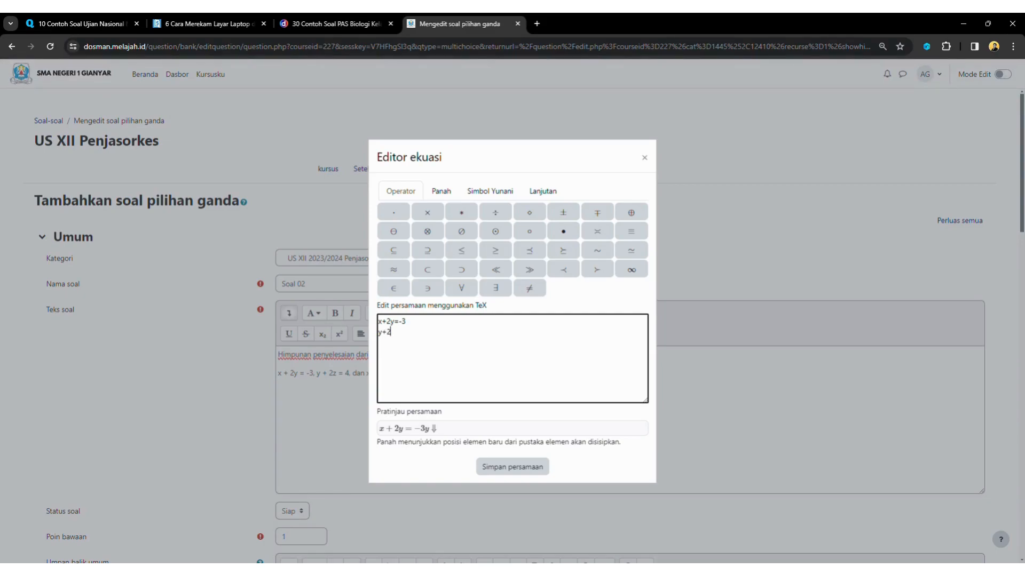
text(=4)
key(shift+Home)
key(BackSpace)
key(BackSpace)
click(512, 467)
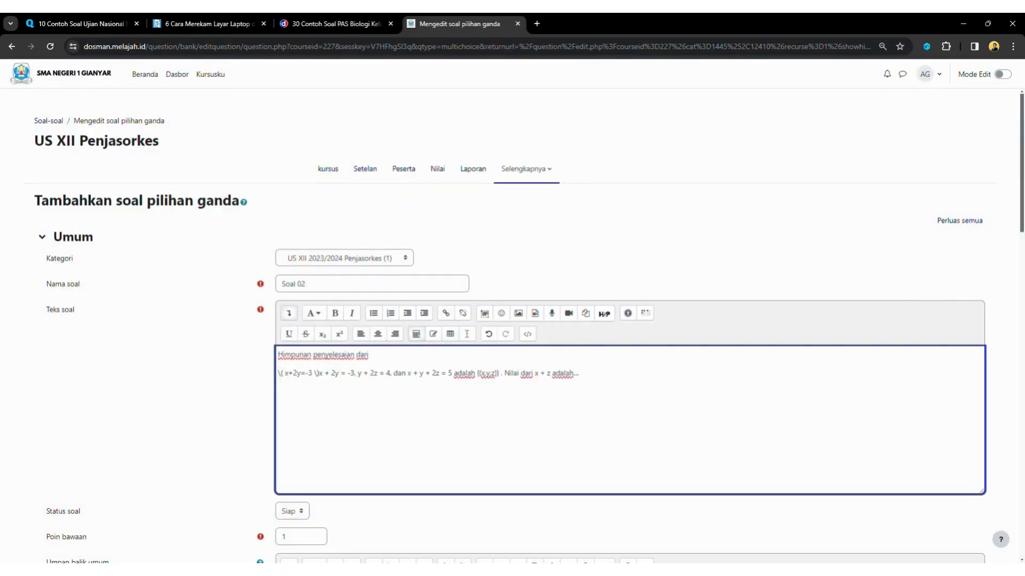
key(Return)
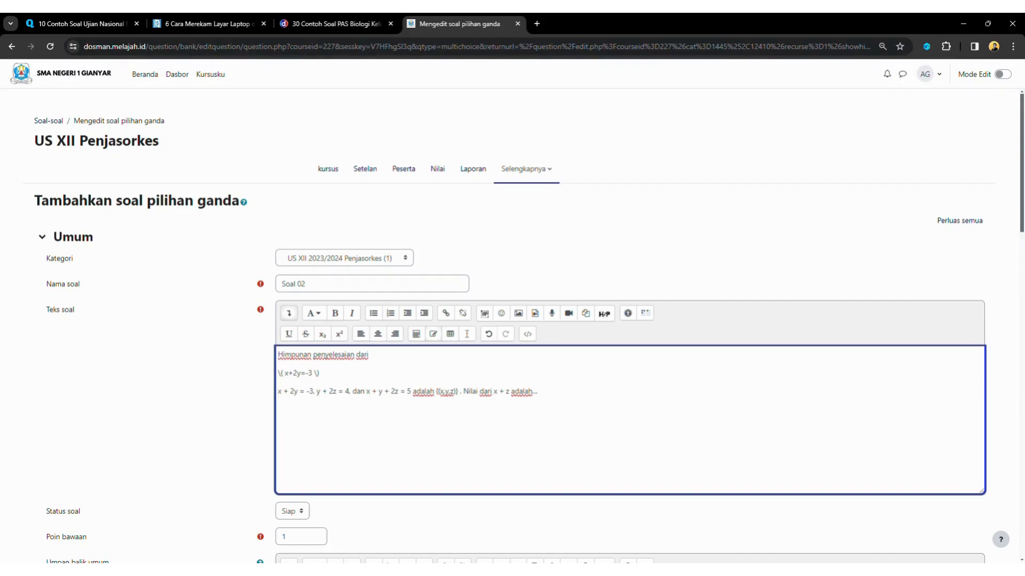
Insert y+2z=4 as a TeX line and delete the old plain-text first two equations
click(433, 334)
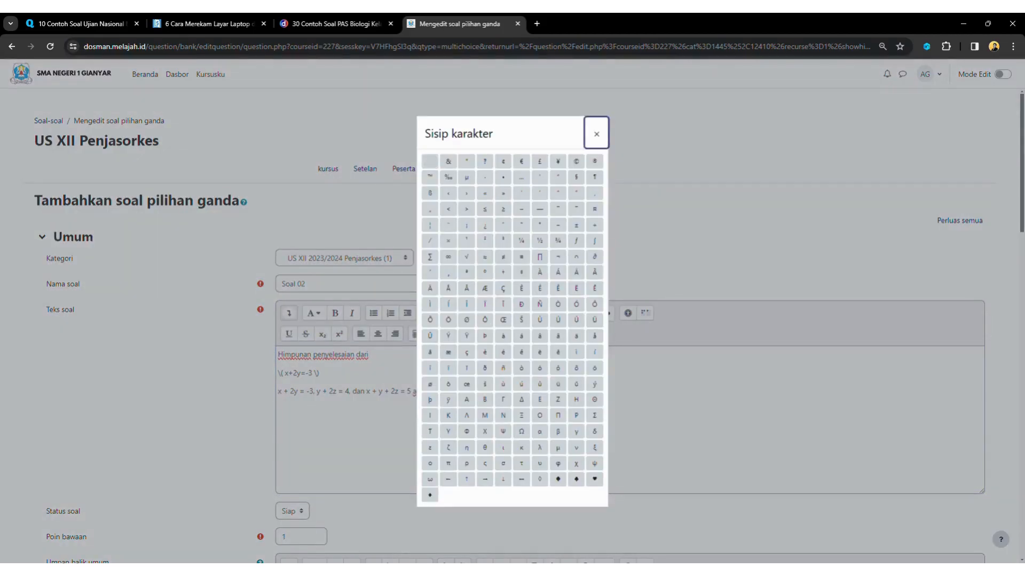
click(596, 134)
click(416, 334)
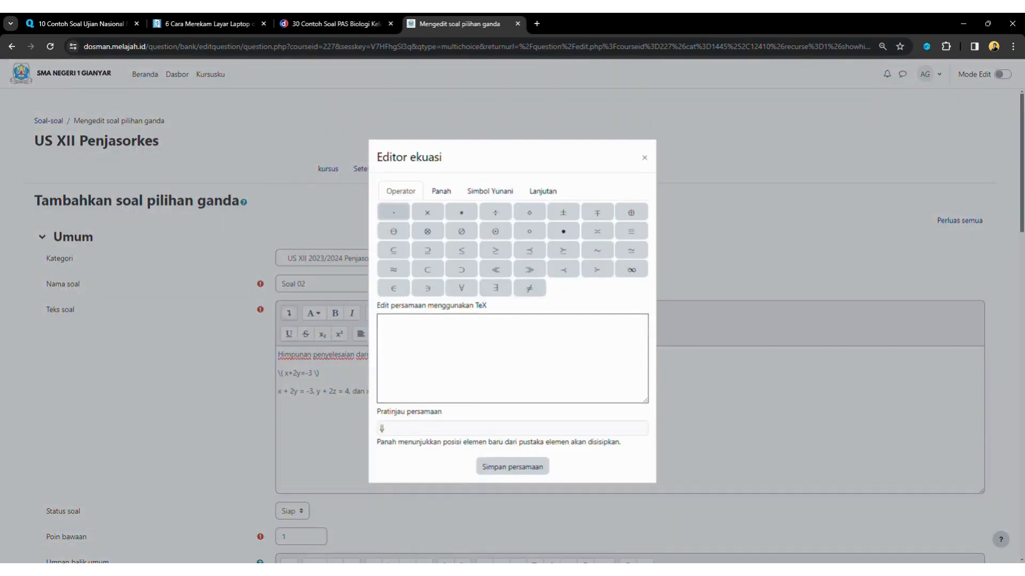
text(y)
text(+2x)
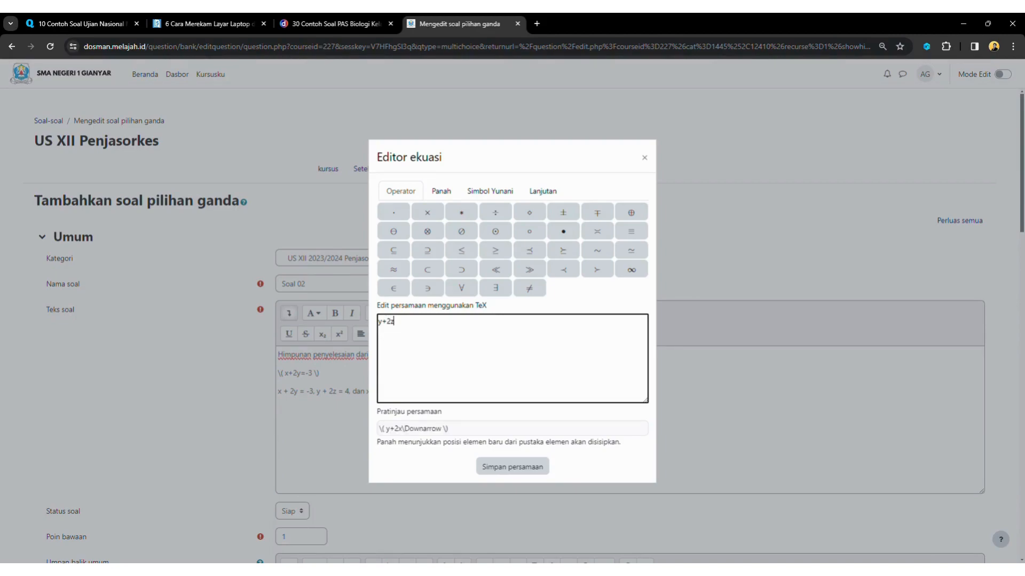
text(=4)
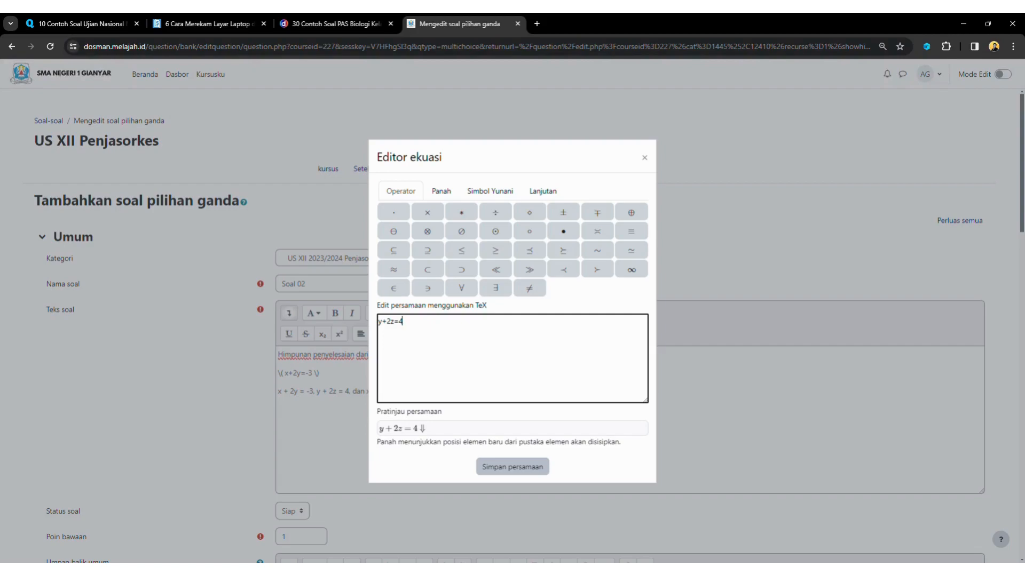
click(513, 467)
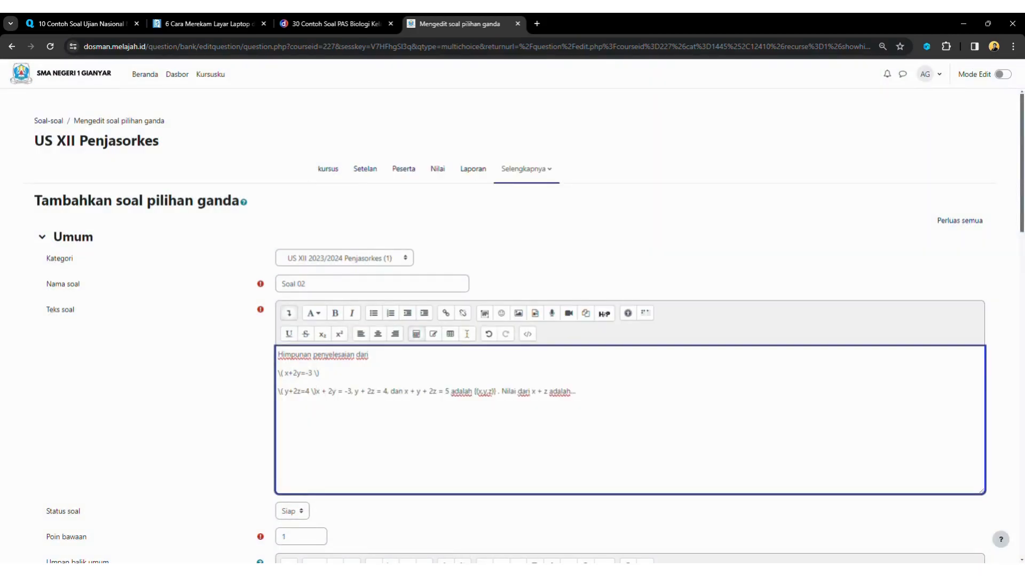
key(Return)
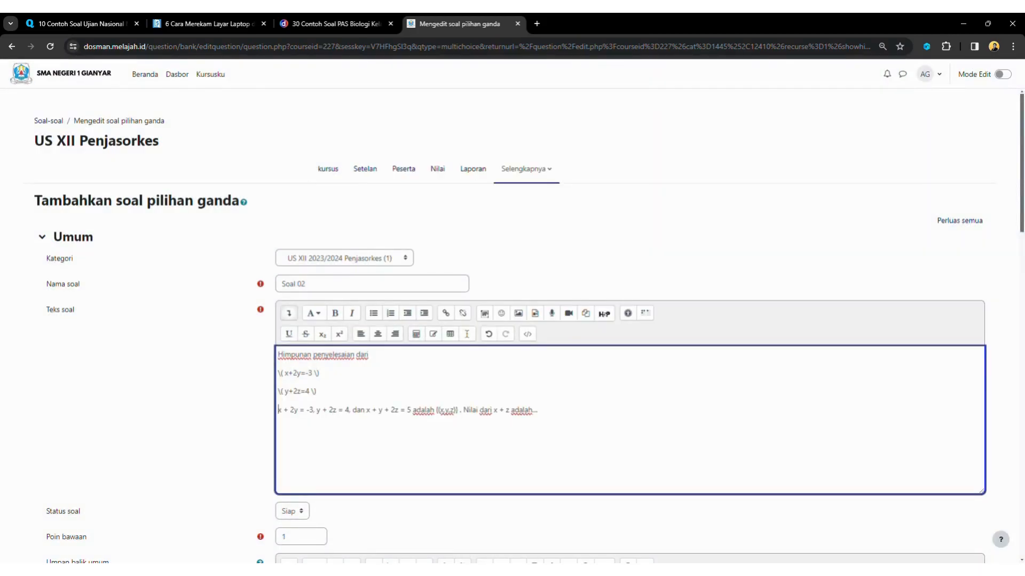
drag(366, 410, 277, 410)
key(BackSpace)
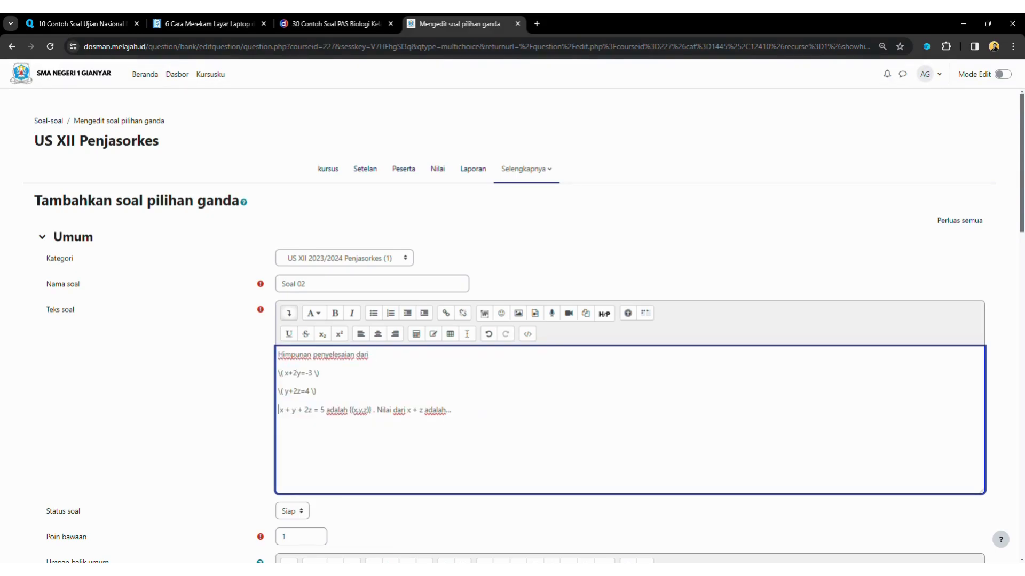
Insert x+y+2z=5 as a TeX line and delete its old plain-text version
click(416, 333)
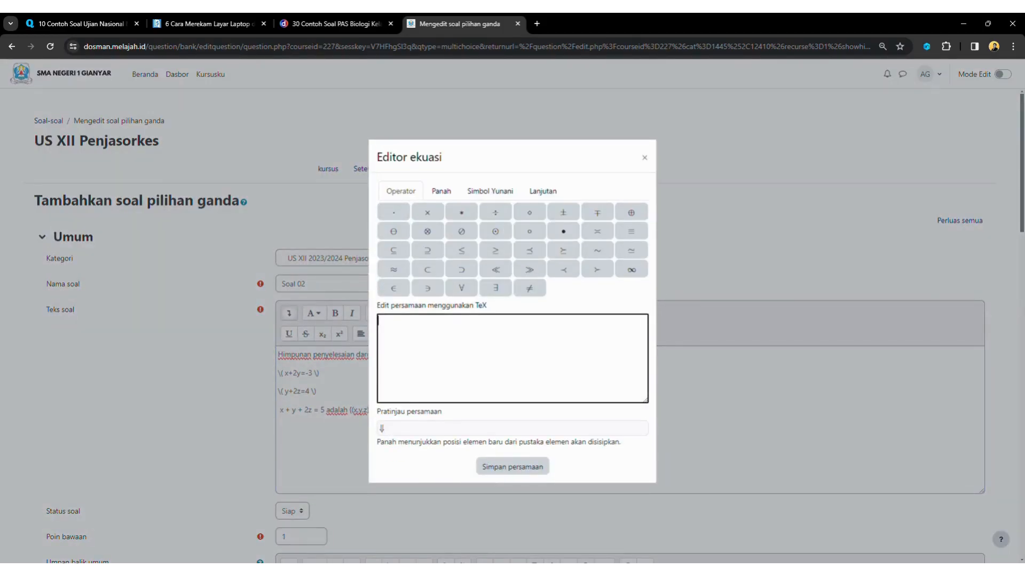
text(x+y+2)
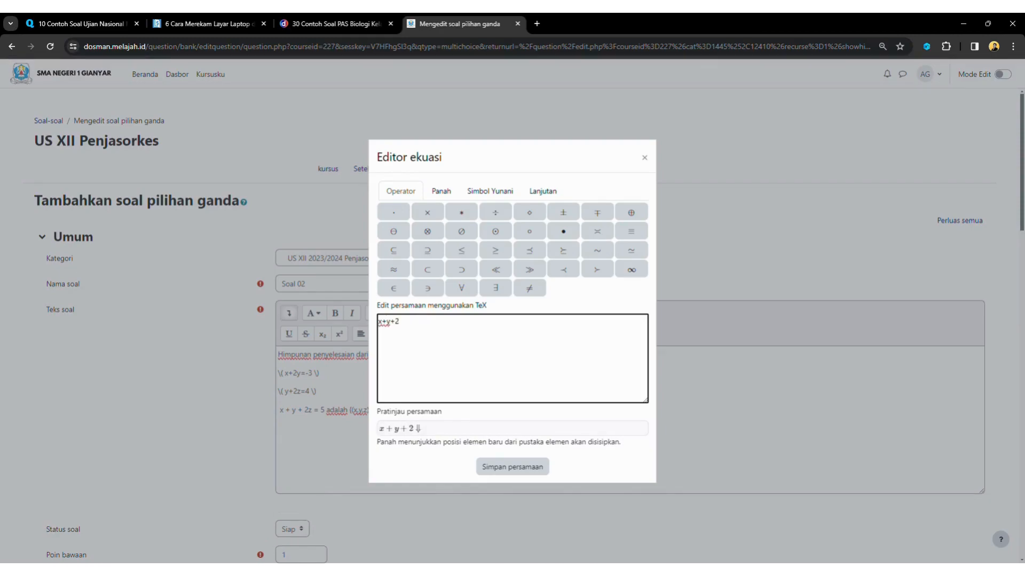
text(z=5)
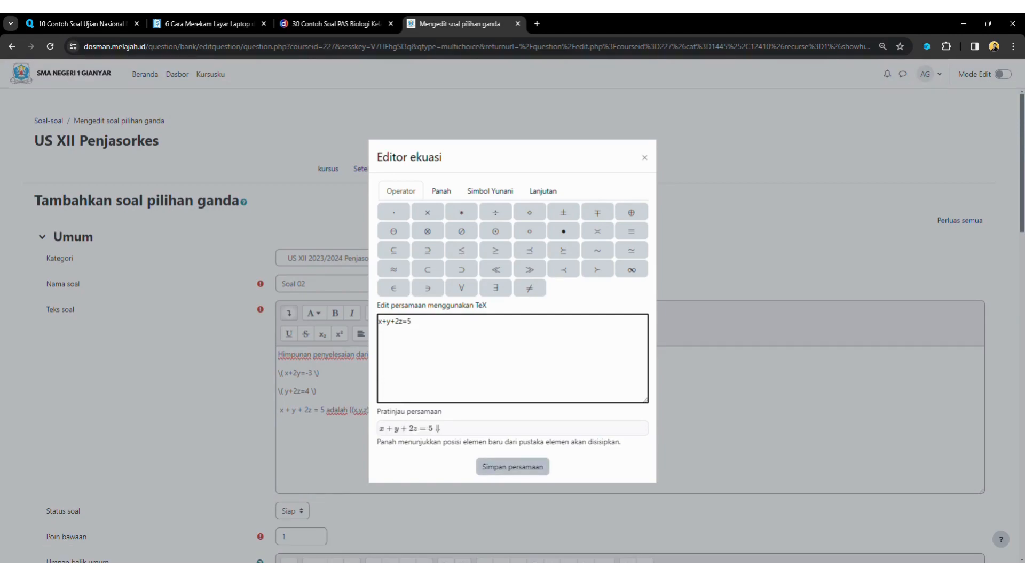
click(512, 467)
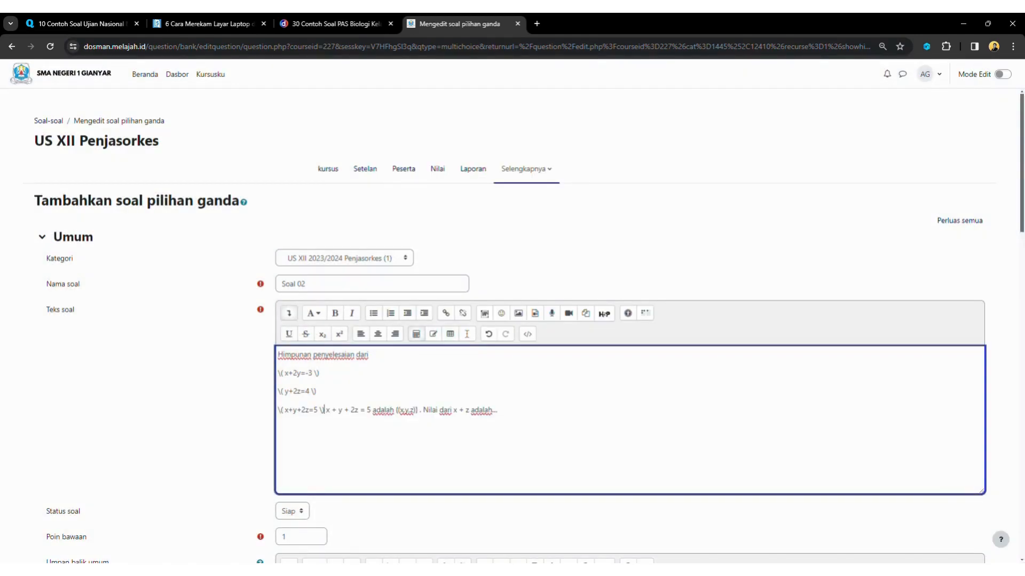
key(Return)
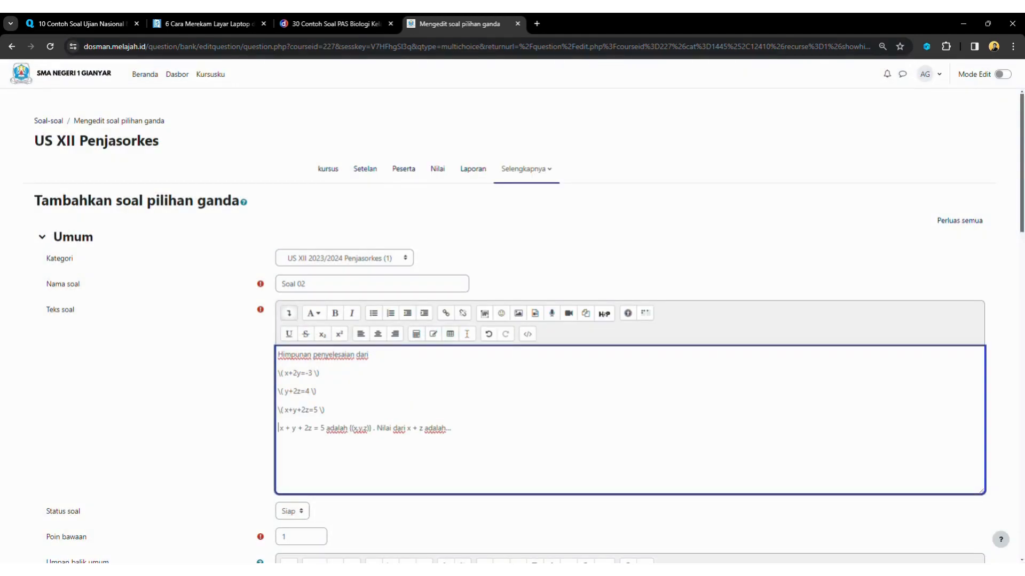
drag(326, 428, 279, 429)
key(BackSpace)
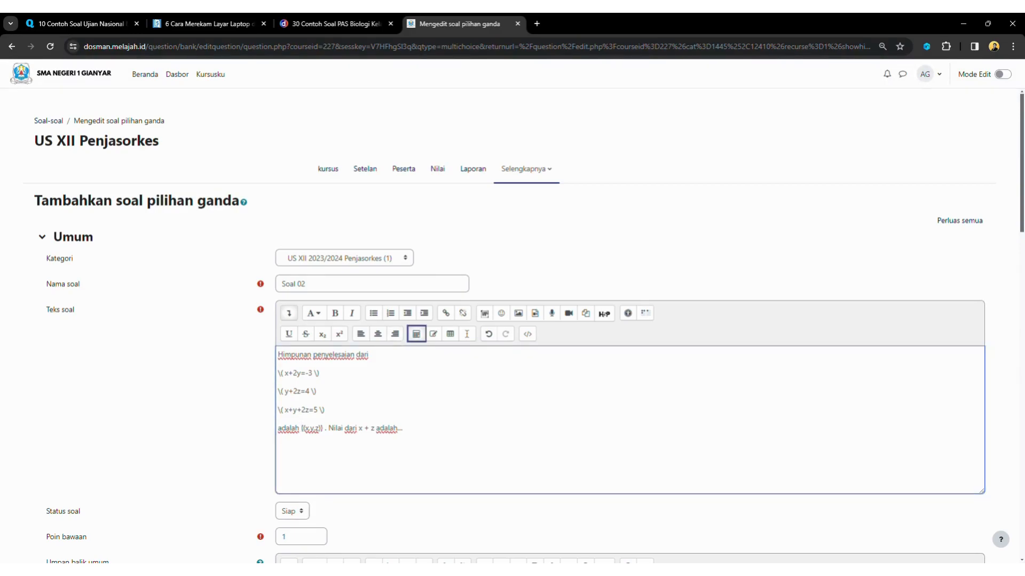
key(Return)
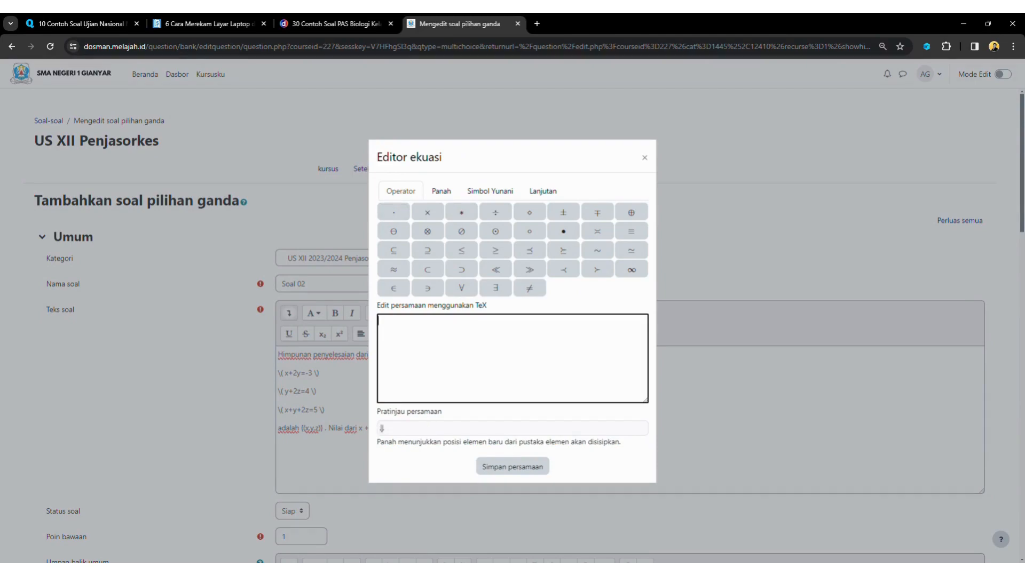
Insert the solution set {(x,y,z)} as a TeX equation, removing the plain-text version
text(((x,y,a)
key(BackSpace)
key(BackSpace)
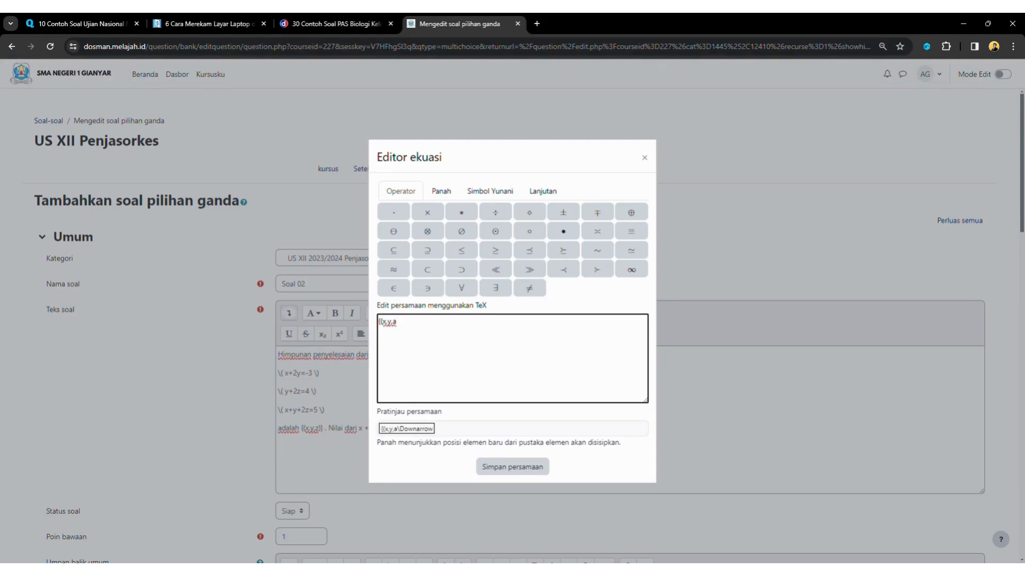
text(,z))
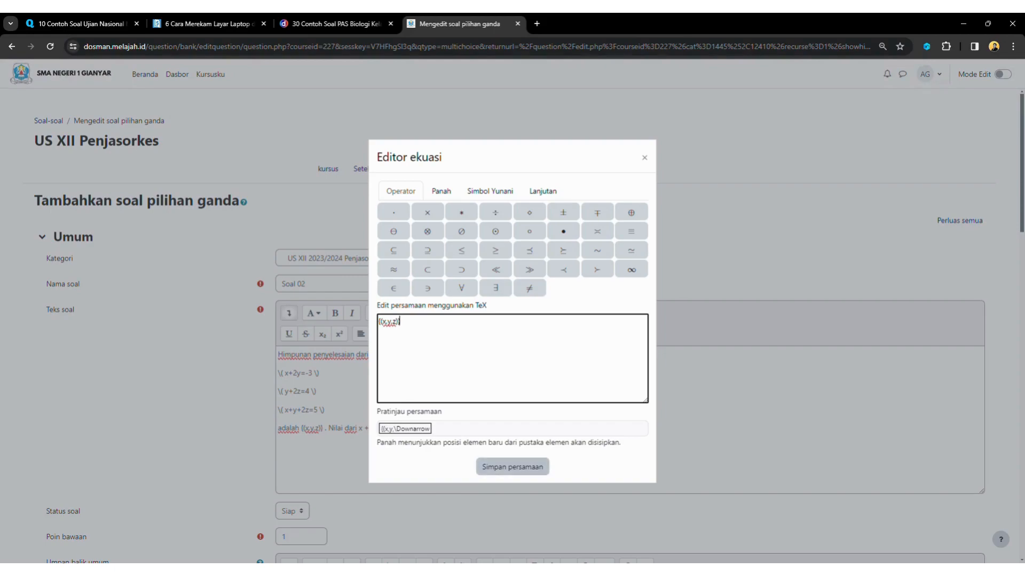
text(})
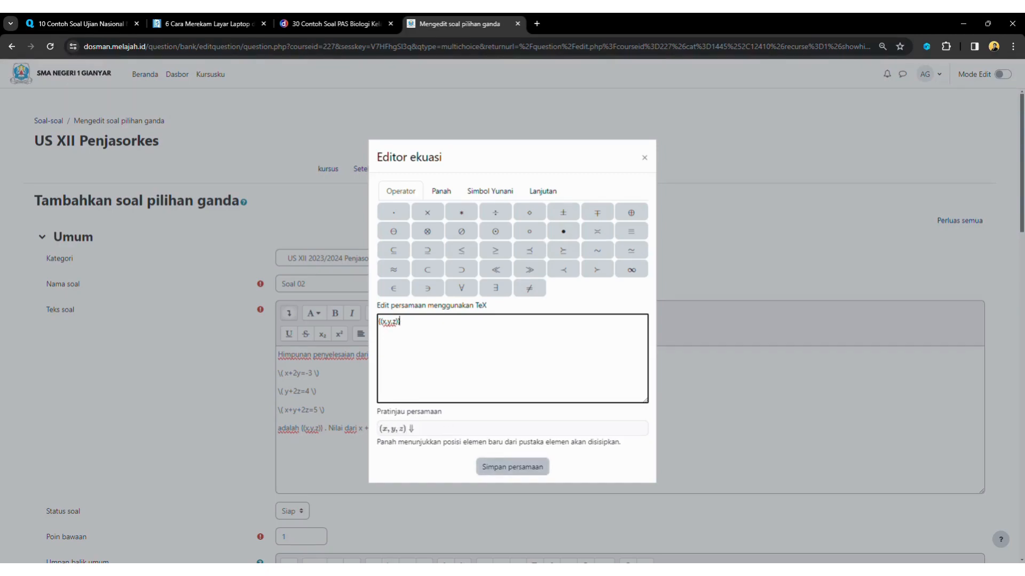
click(512, 467)
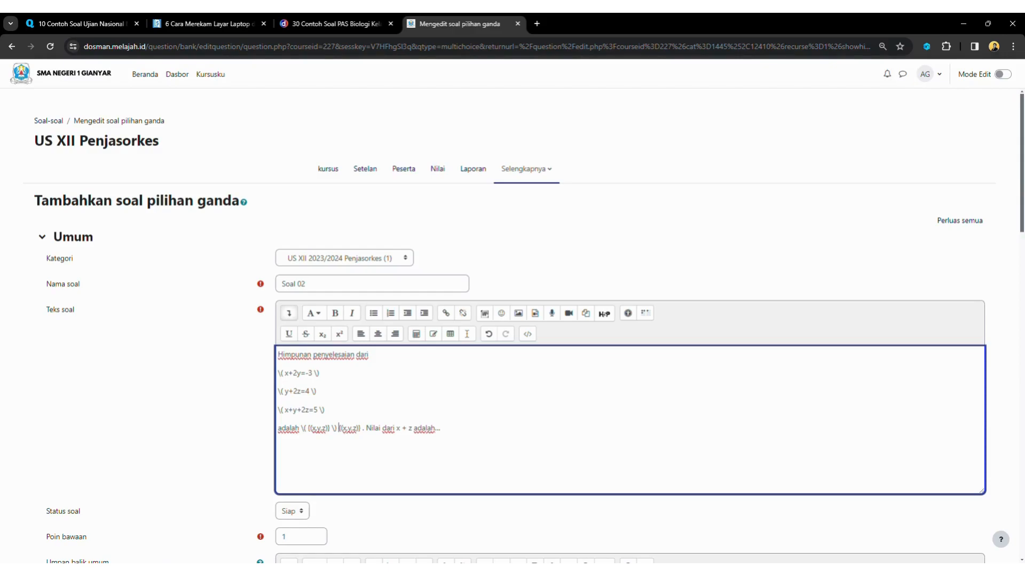
key(BackSpace)
key(BackSpace)
key(BackSpace)
key(BackSpace)
key(BackSpace)
key(BackSpace)
key(BackSpace)
key(BackSpace)
key(BackSpace)
key(BackSpace)
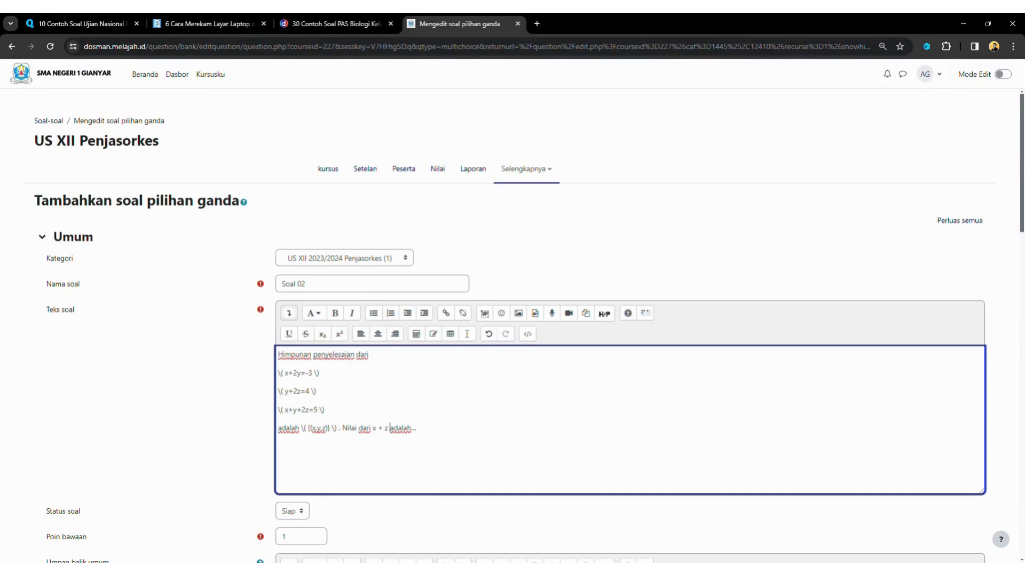
Replace the plain-text x + z after "Nilai dari" with a TeX x+z equation
key(BackSpace)
key(BackSpace)
key(BackSpace)
key(BackSpace)
key(BackSpace)
key(BackSpace)
click(416, 334)
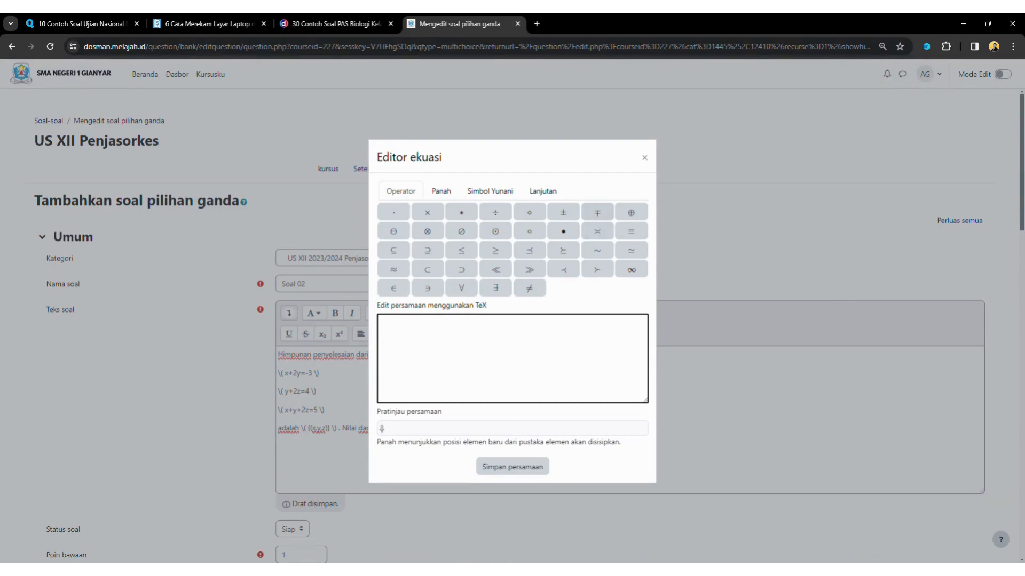
text(x+2)
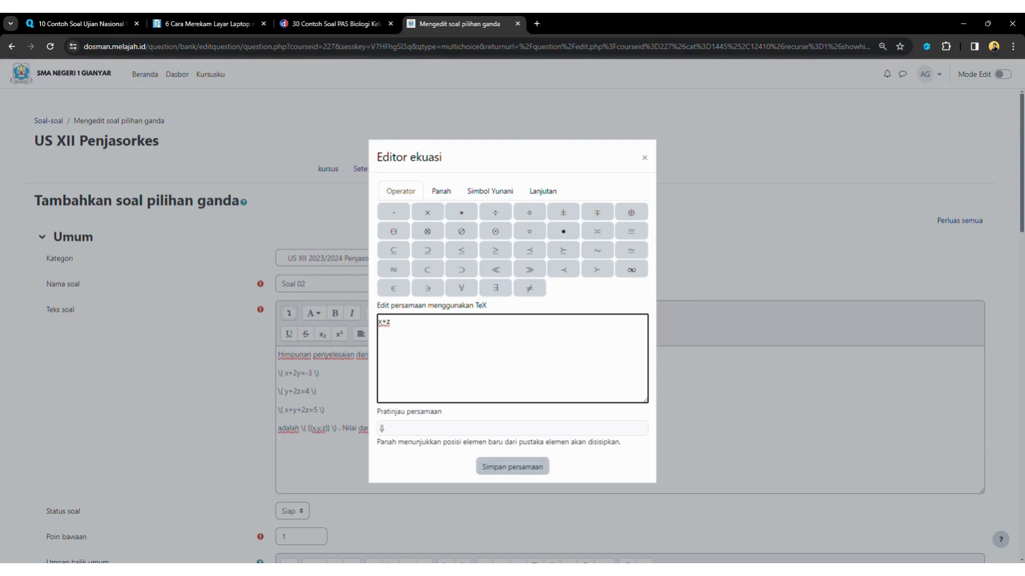
click(513, 467)
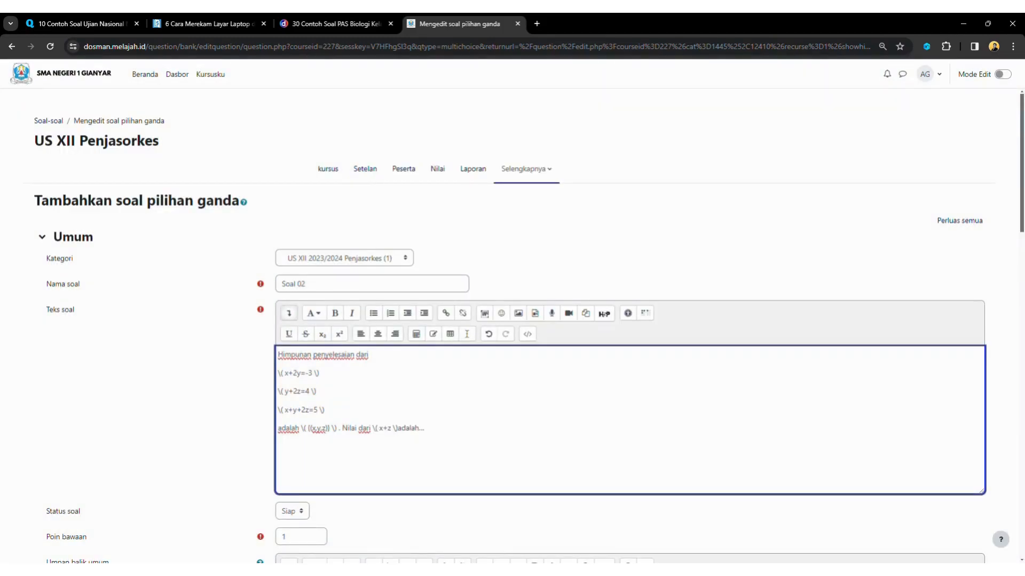
Enter 5 and 4 as Pilihan 1 and 2, checking the source article
scroll(630, 320, down, 5)
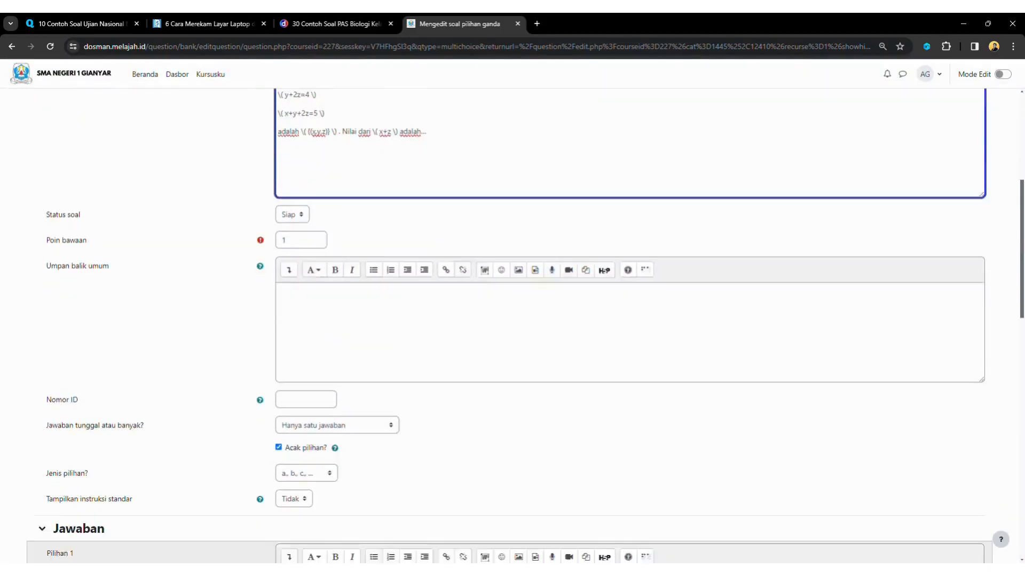
scroll(513, 320, down, 5)
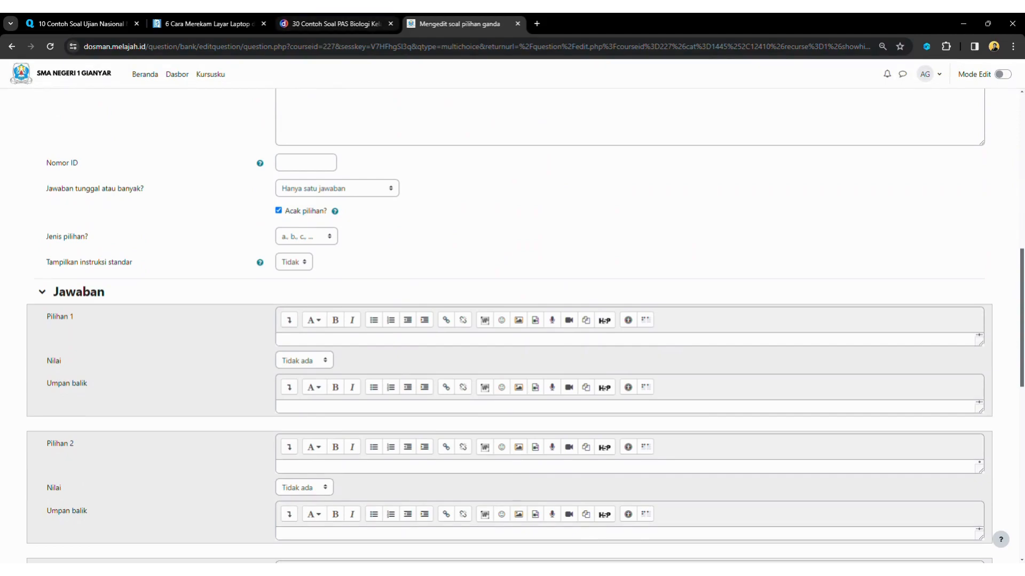
click(331, 24)
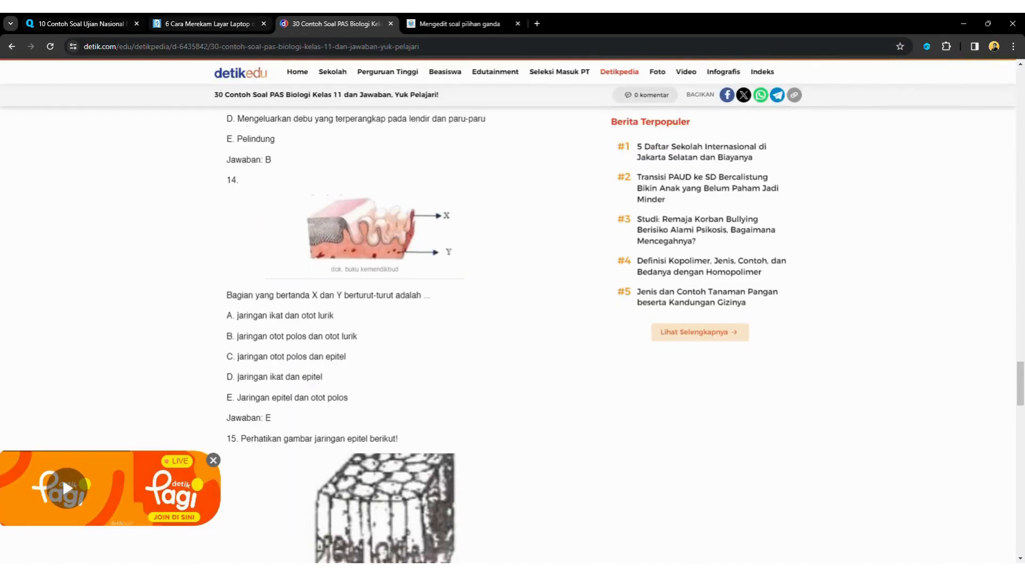
click(80, 23)
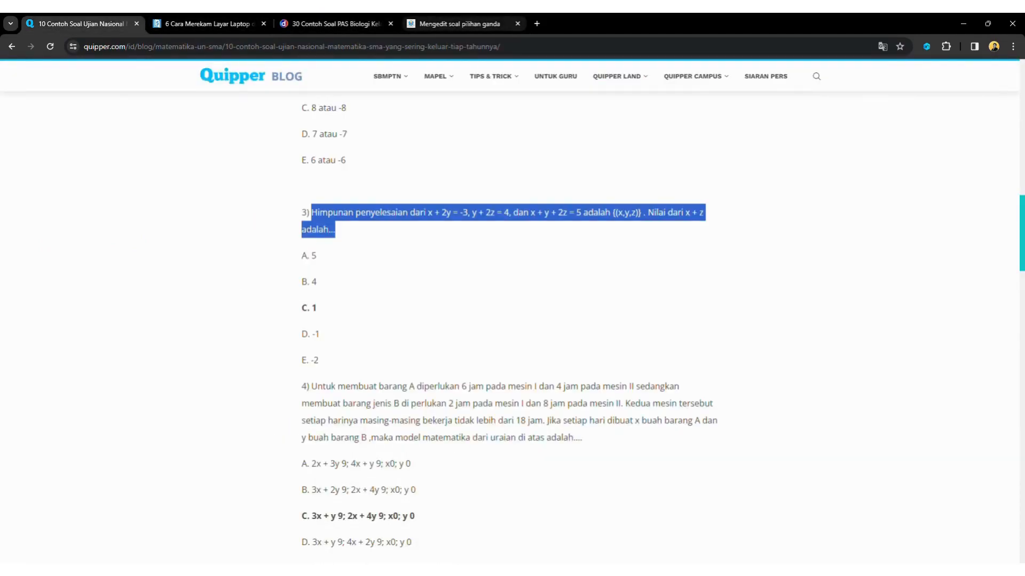
click(459, 23)
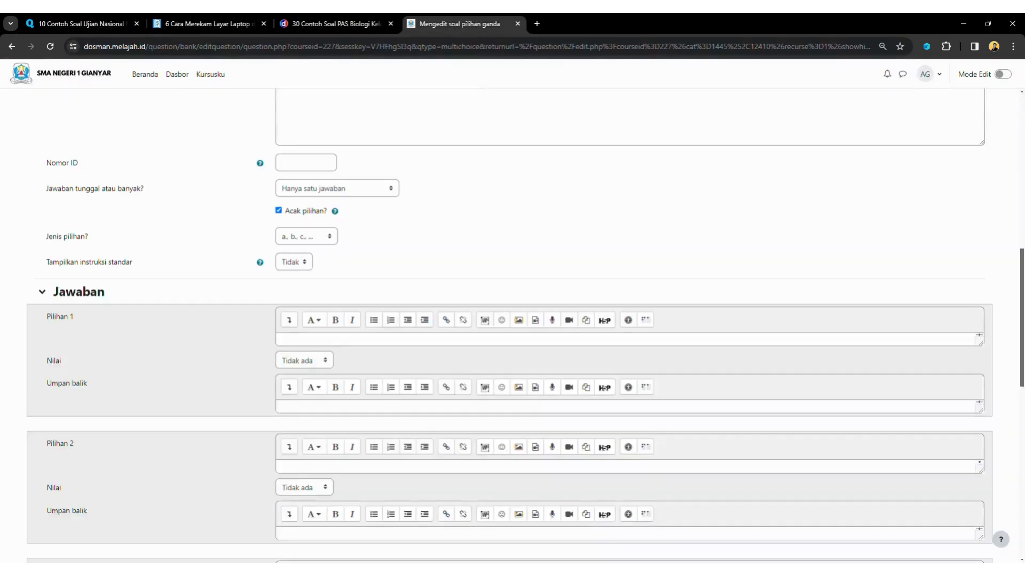
click(299, 340)
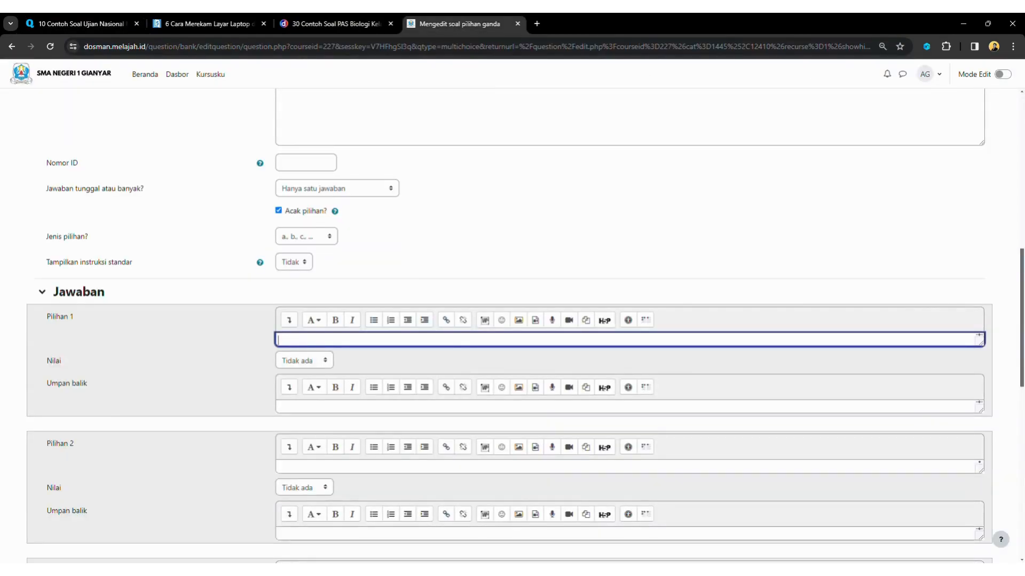
text(5)
click(299, 467)
text(4)
Enter 1 as Pilihan 3 and set its grade to 100%
click(82, 24)
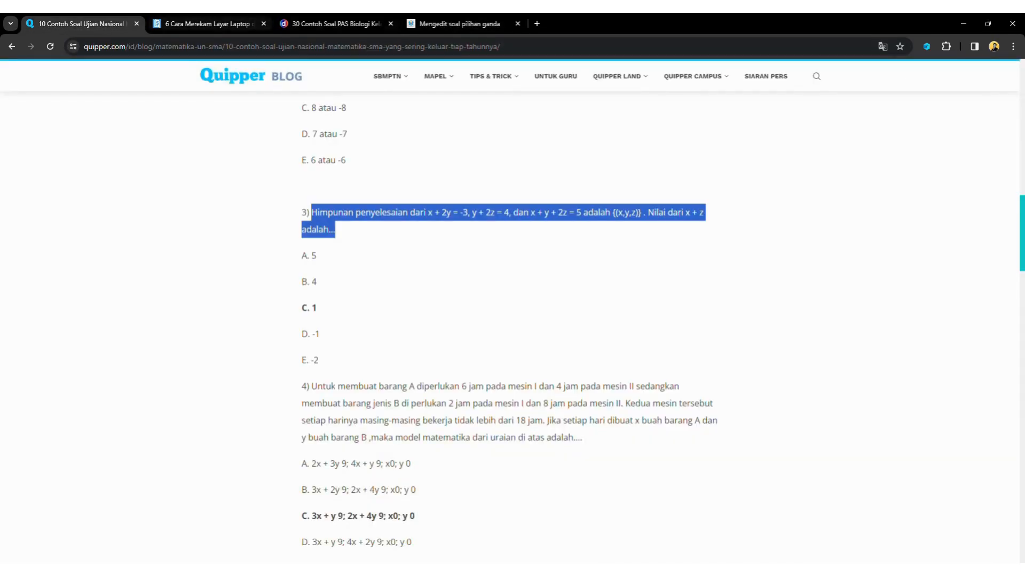
click(453, 23)
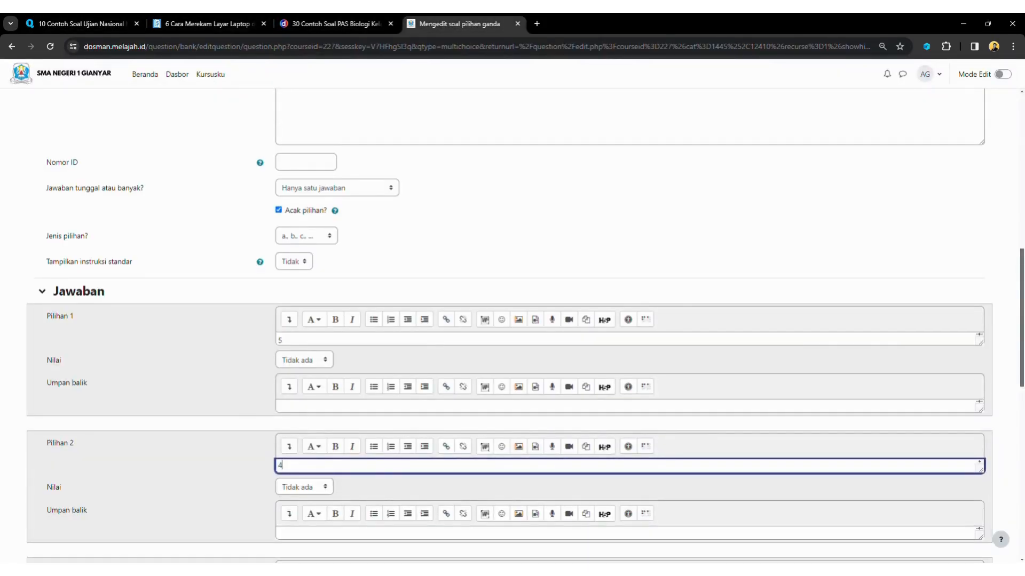
scroll(512, 325, down, 3)
click(374, 434)
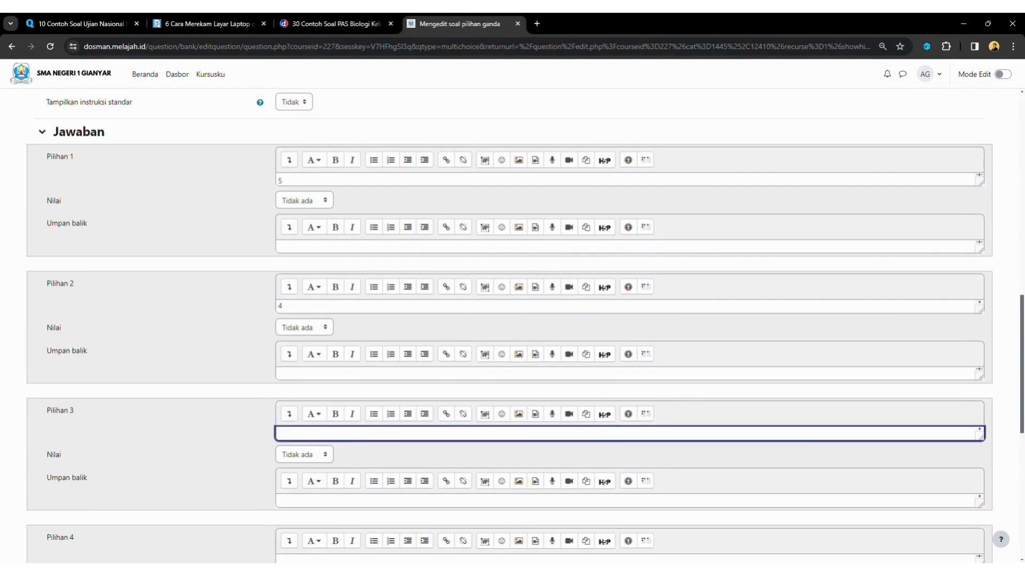
text(1)
key(Tab)
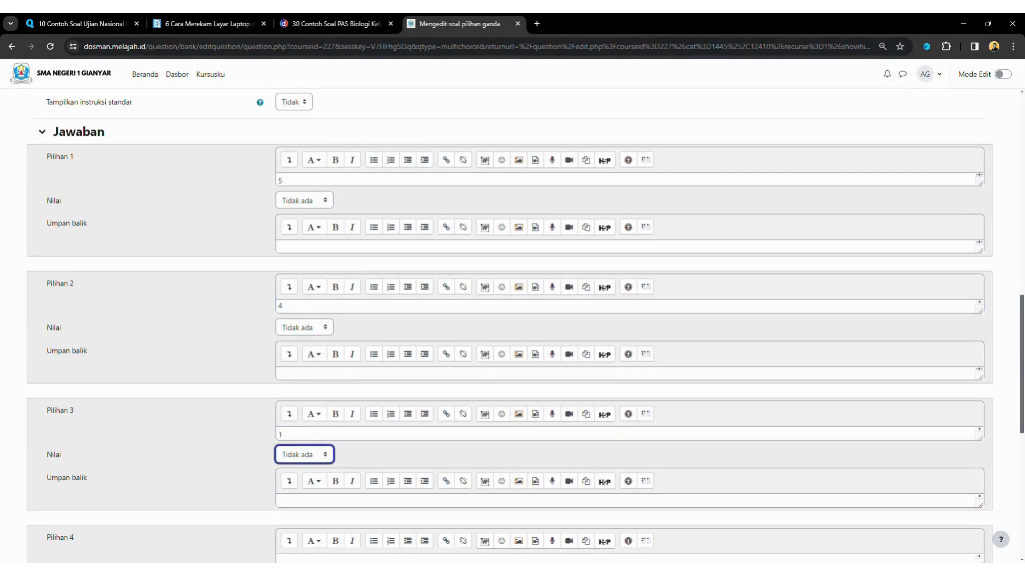
key(Down)
Enter -1 and -2 as Pilihan 4 and 5, then save the question
scroll(512, 326, down, 4)
click(373, 347)
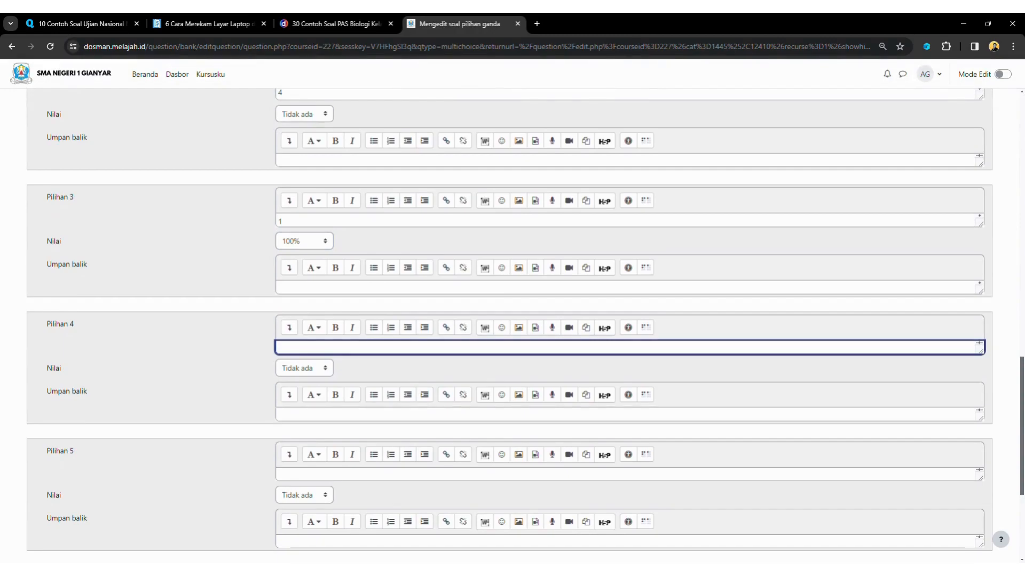
click(80, 24)
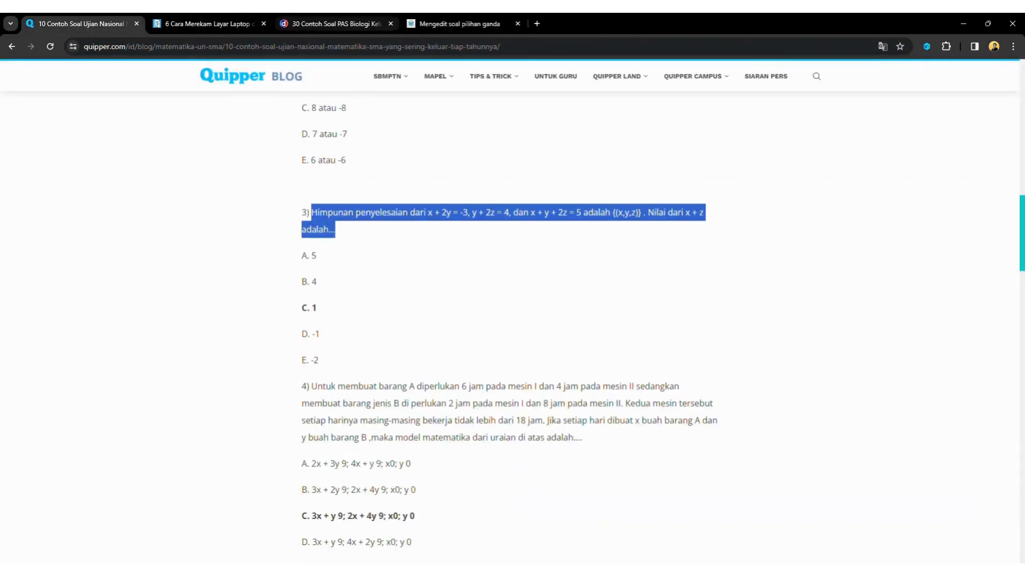
click(459, 24)
text(-1)
scroll(512, 325, down, 4)
click(374, 262)
text(-2)
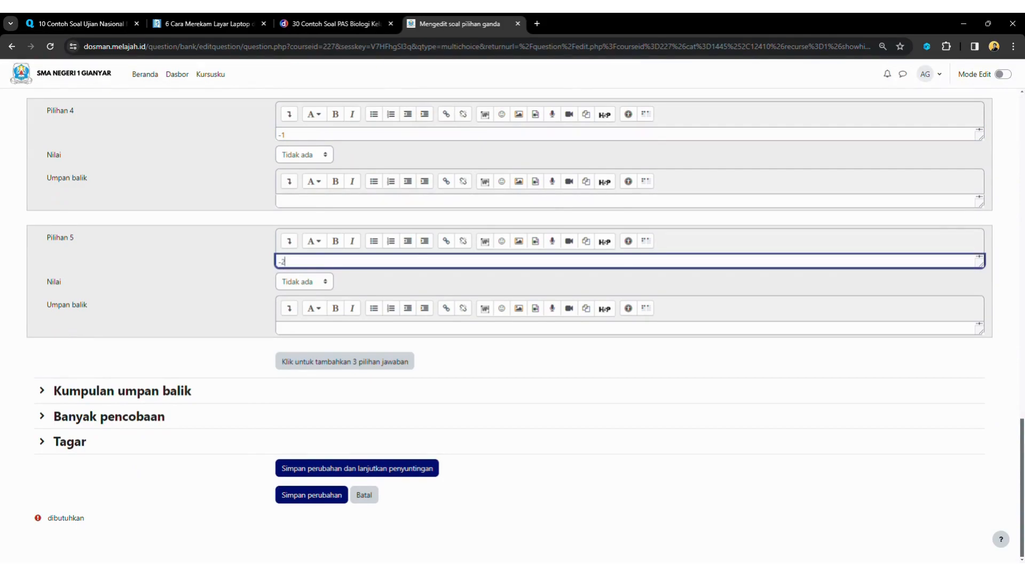
click(534, 363)
click(312, 496)
click(312, 495)
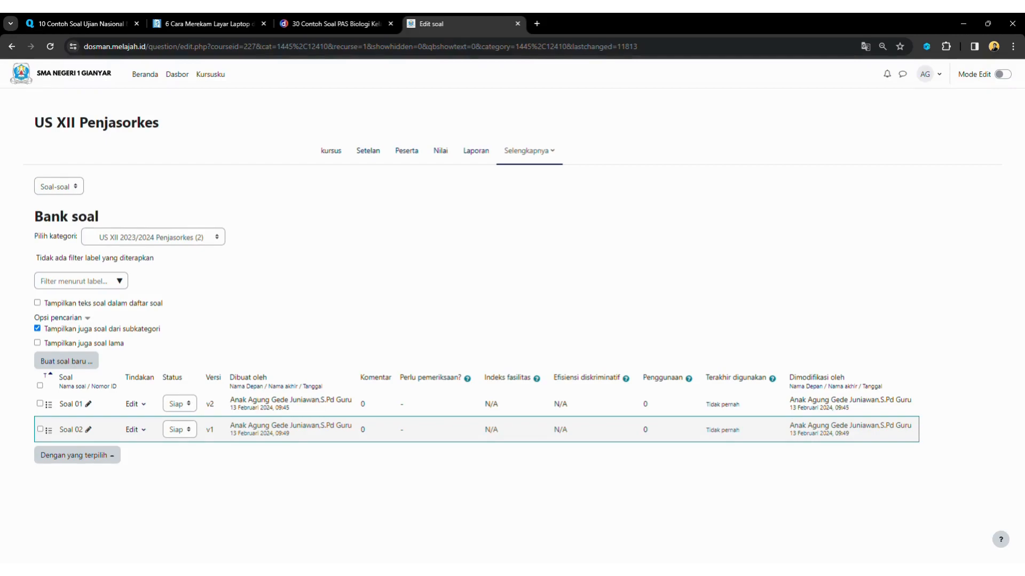
Preview Soal 02 from its Edit menu, then close the preview
click(135, 430)
key(Up)
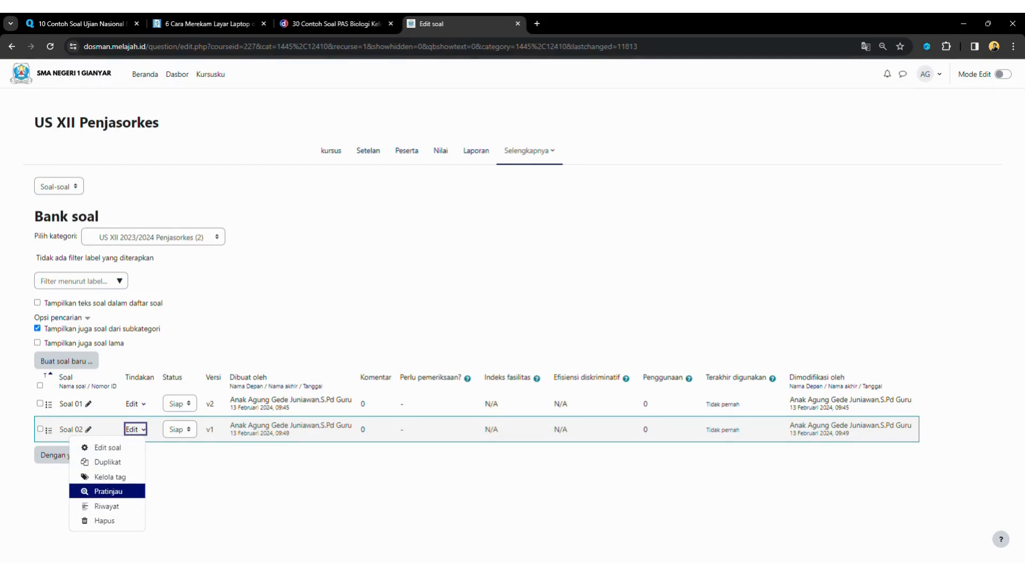
key(Return)
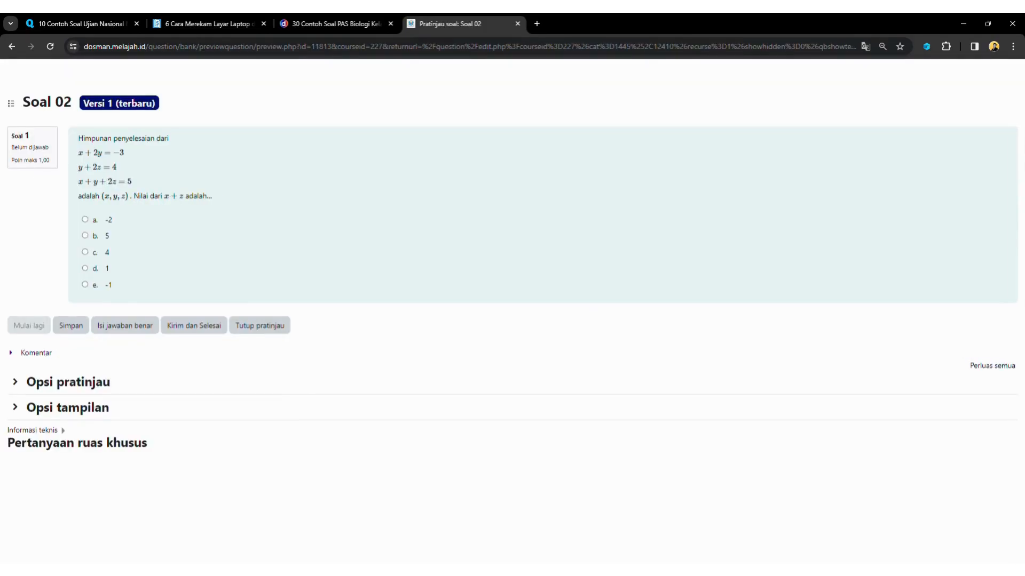
click(260, 326)
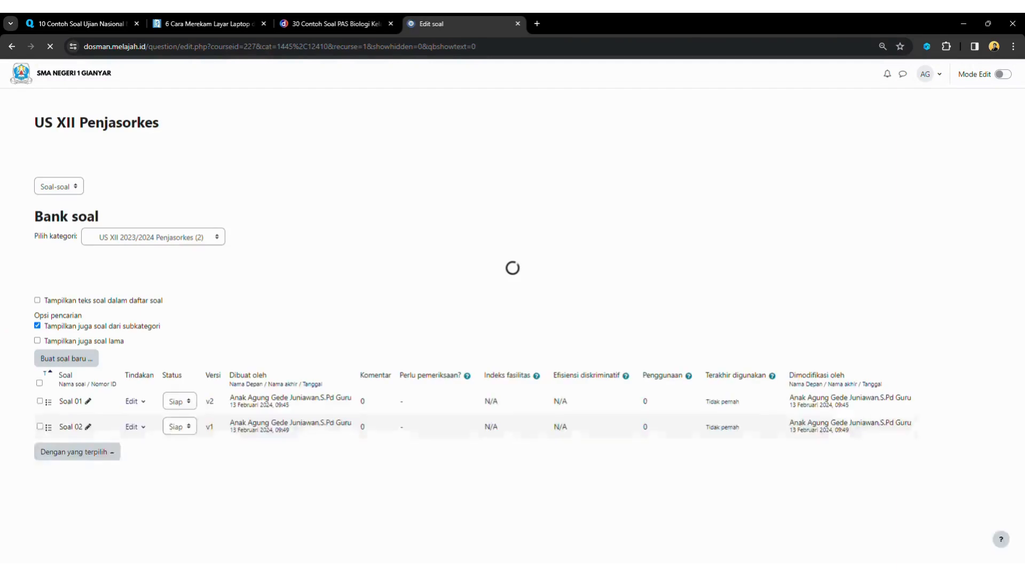
Open Soal 02 via Edit soal and save it unchanged with Simpan perubahan
click(136, 429)
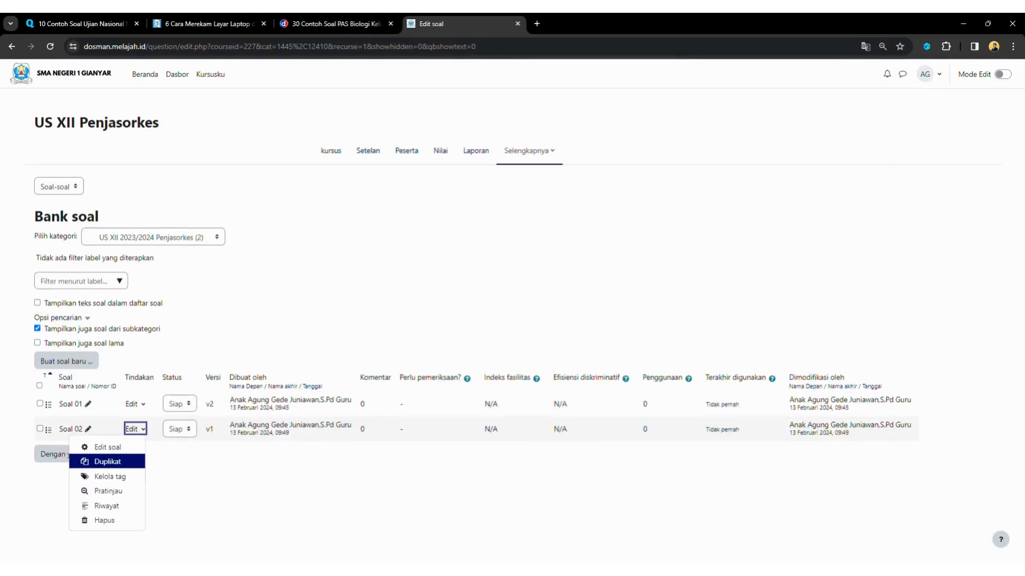
click(107, 448)
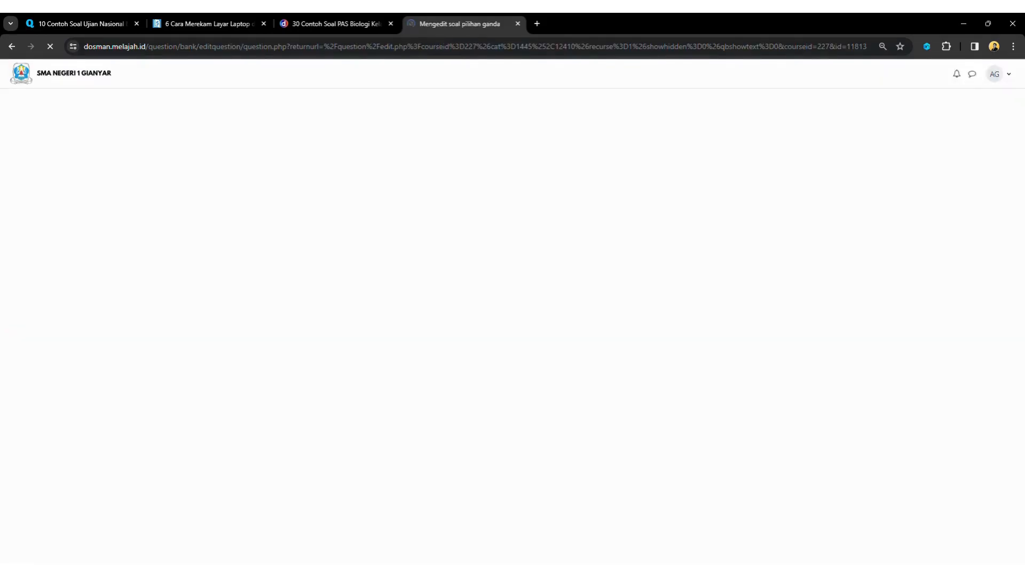
scroll(512, 321, down, 15)
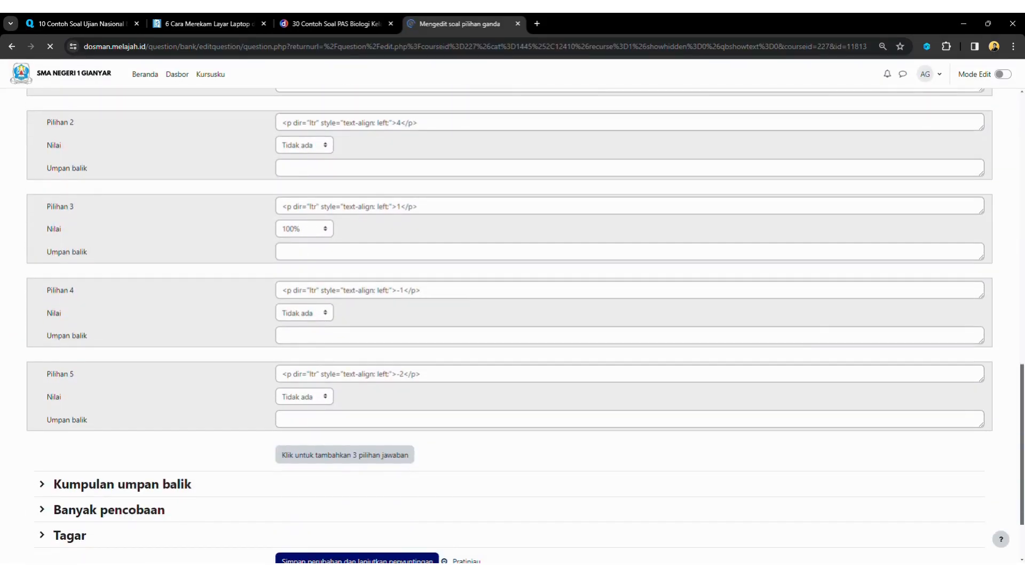
scroll(512, 320, down, 2)
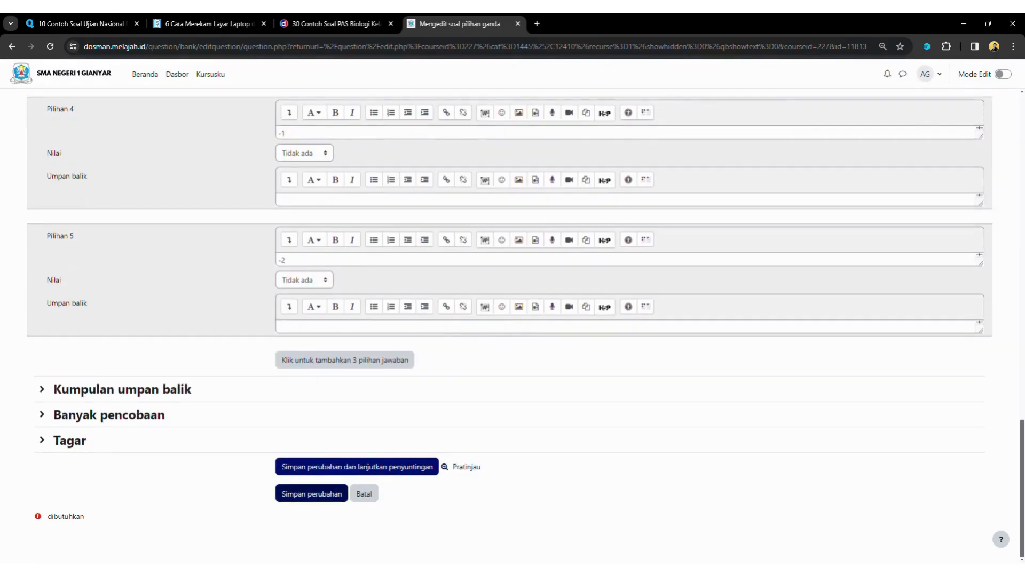
click(311, 494)
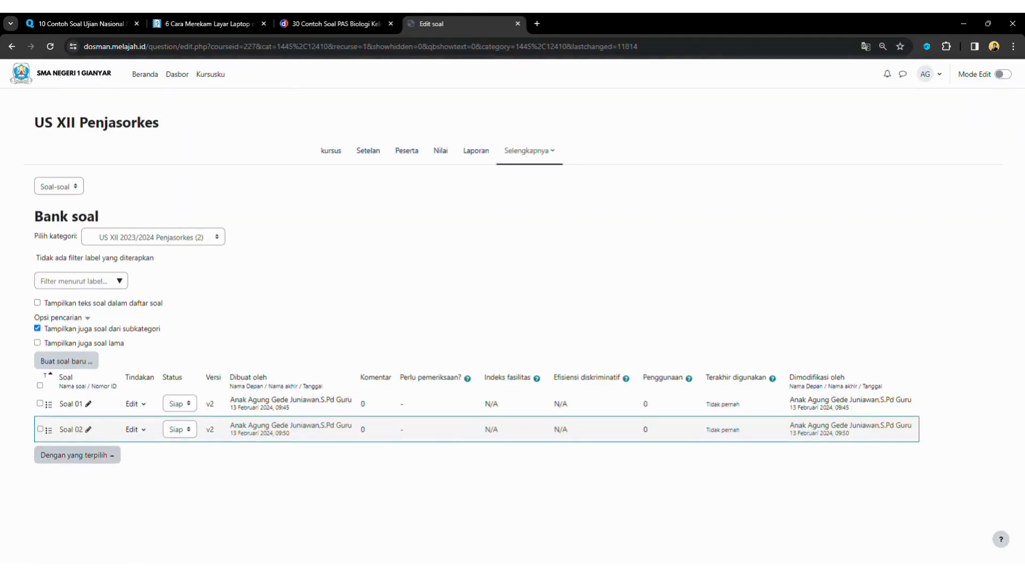
Log out with Keluar from the AG user menu
click(929, 74)
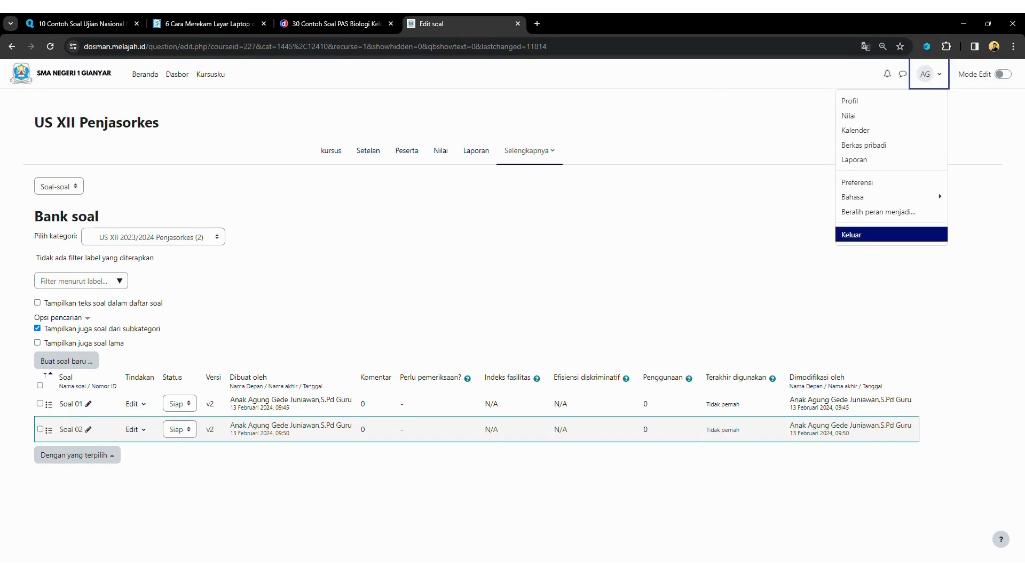
key(Return)
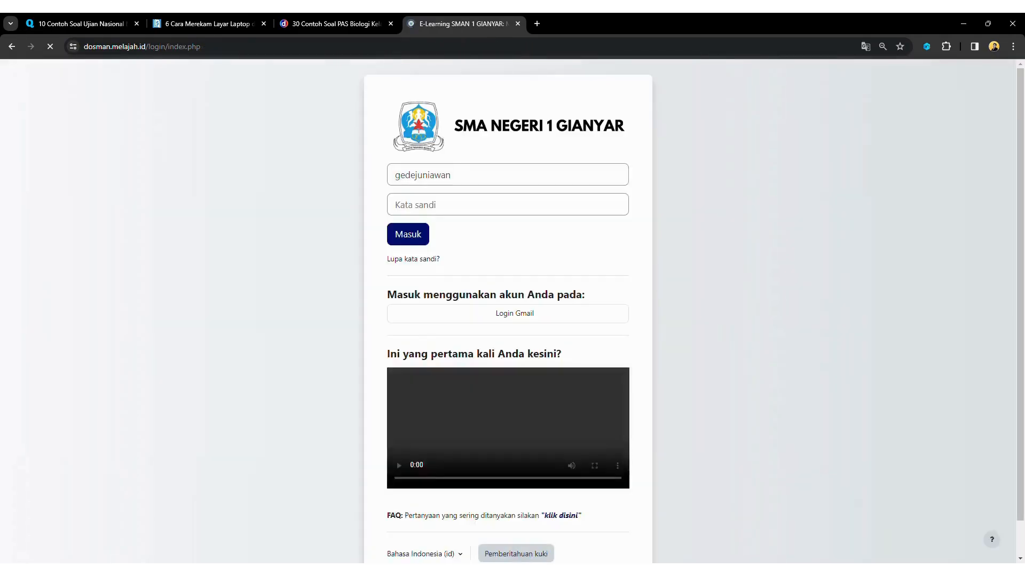